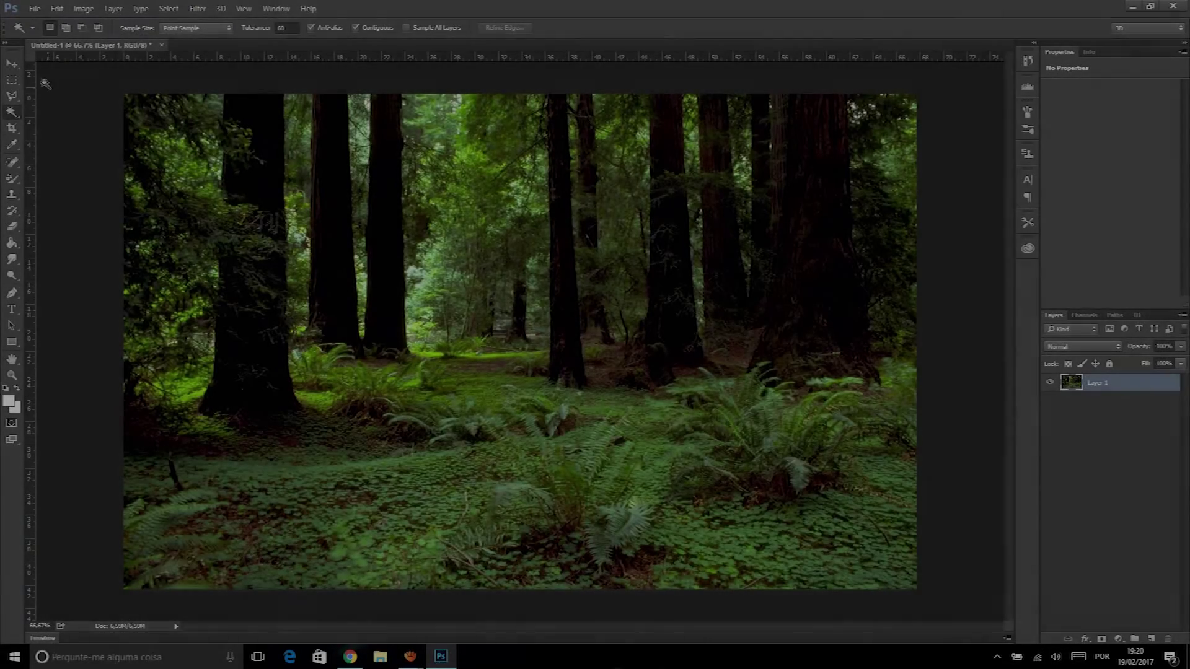
Switch to the Move Tool, then bring the Estech EAD course site forward in the browser
key("v")
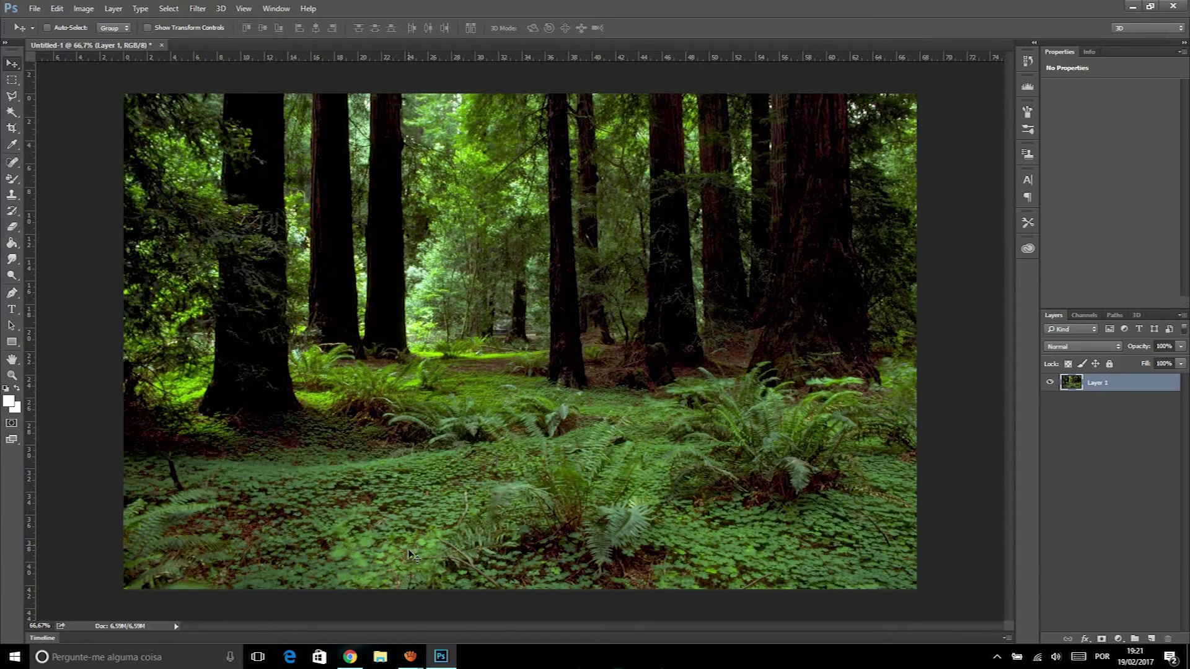
left_click(350, 657)
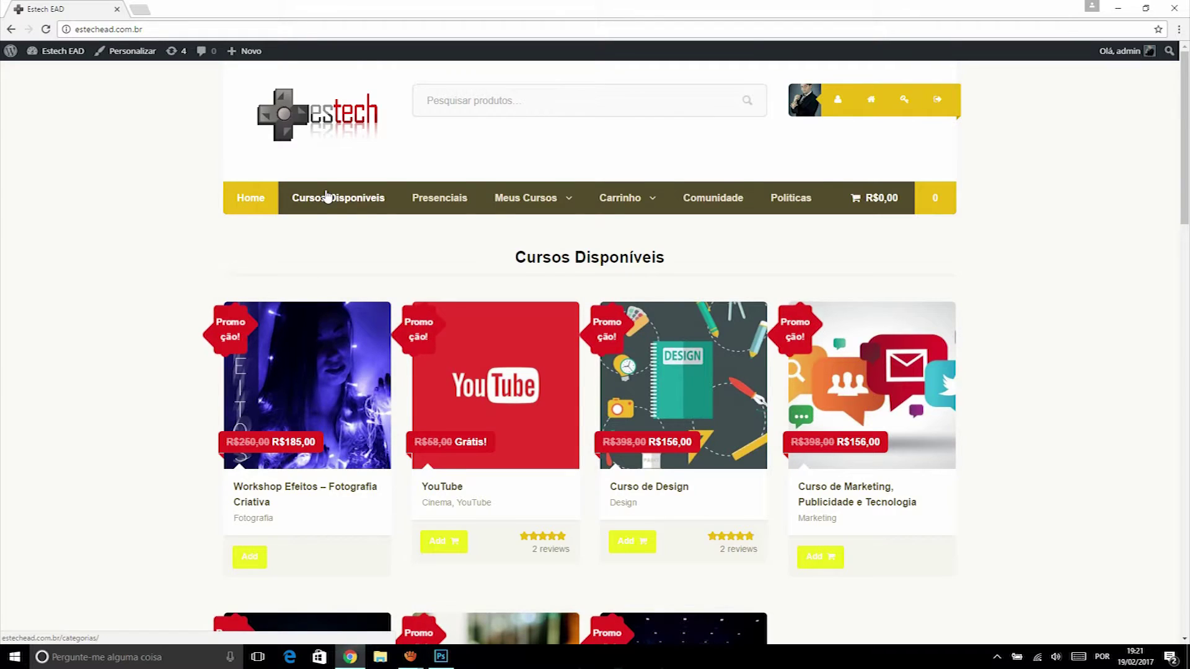
Scroll down the Estech EAD home page through the Cursos Disponíveis grid
scroll(326, 196, "down", 1)
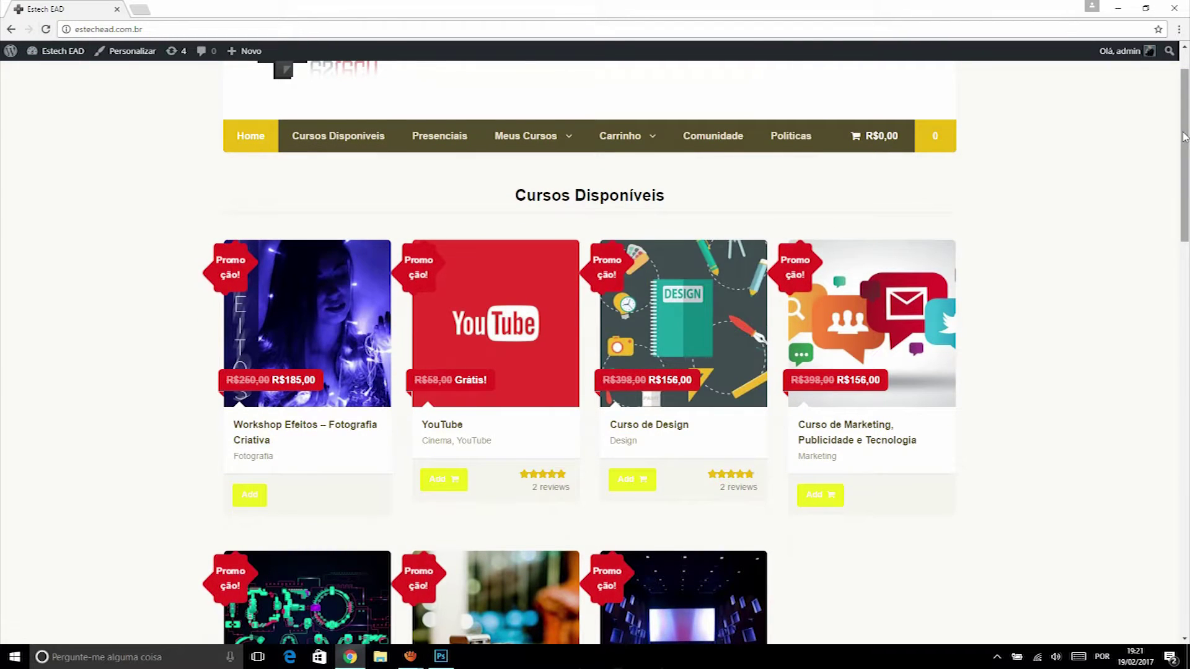
left_click_drag(1183, 136, 1186, 140)
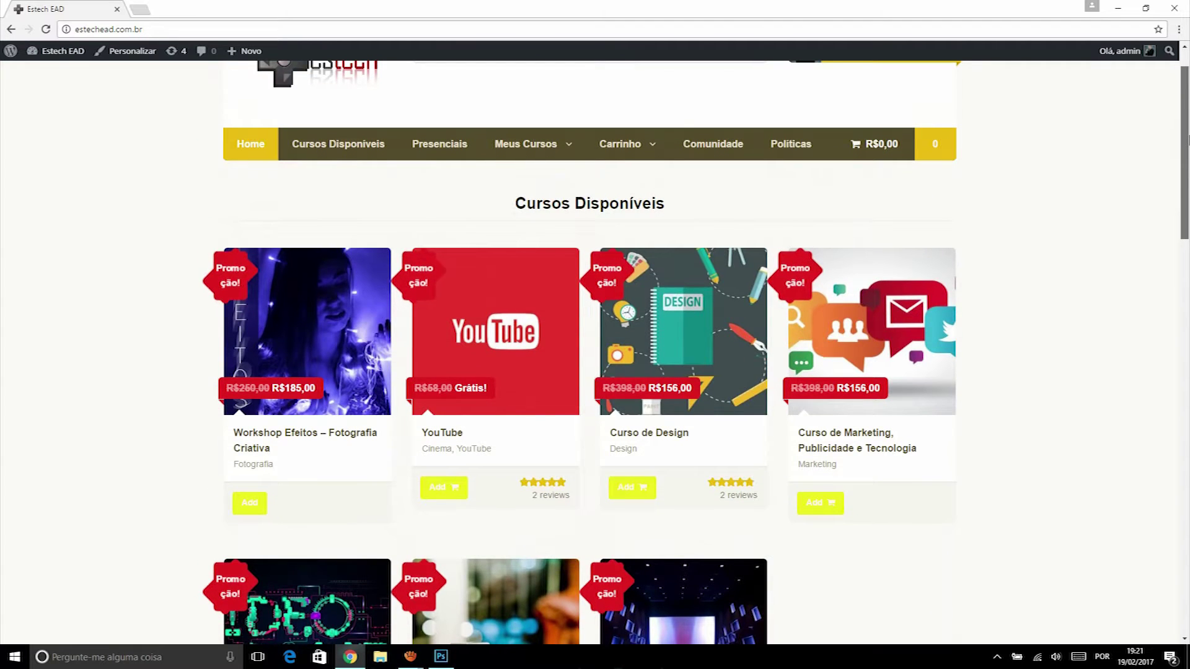
scroll(1184, 187, "down", 1)
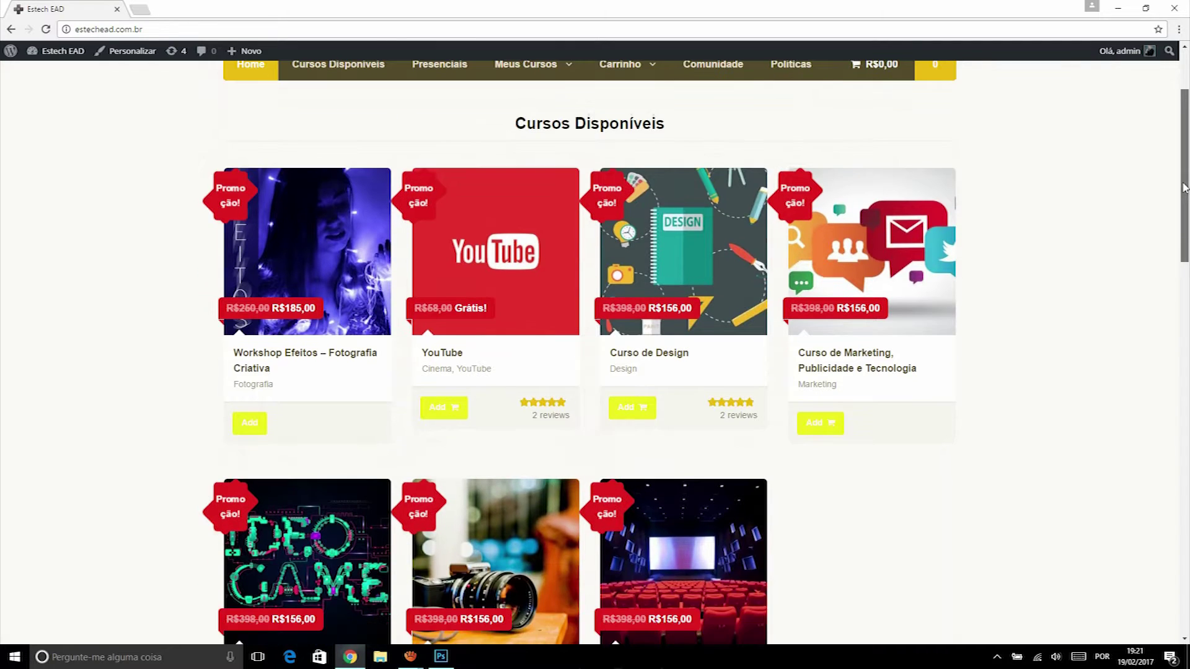
scroll(1183, 187, "down", 1)
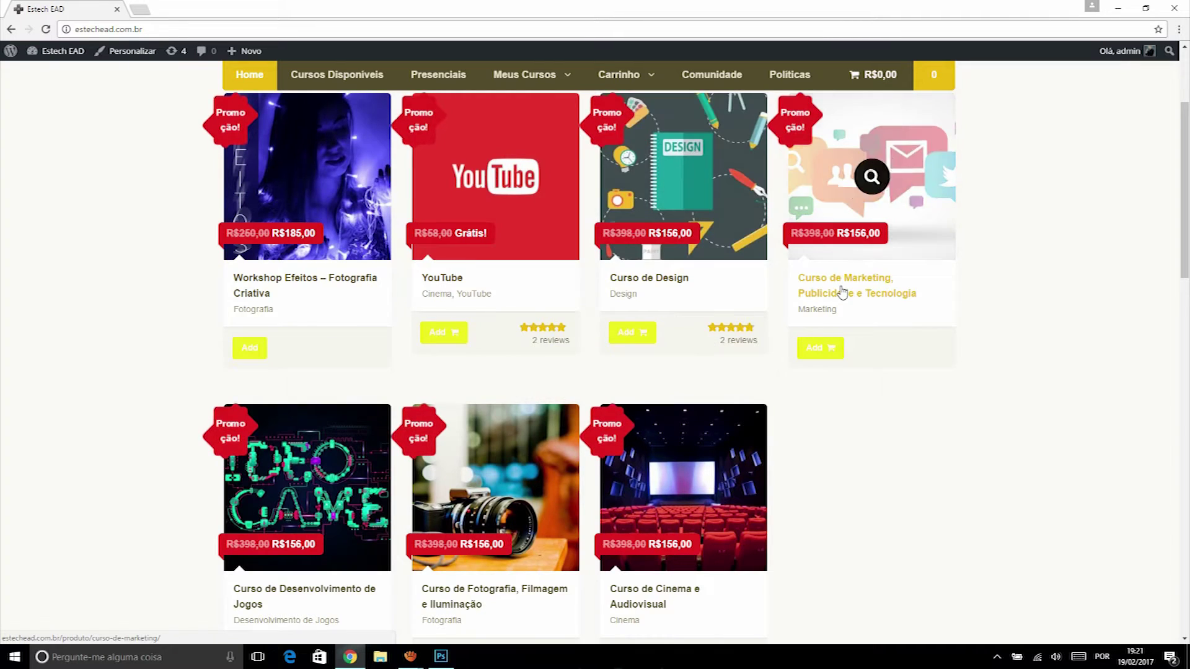
scroll(842, 288, "down", 1)
scroll(186, 496, "down", 1)
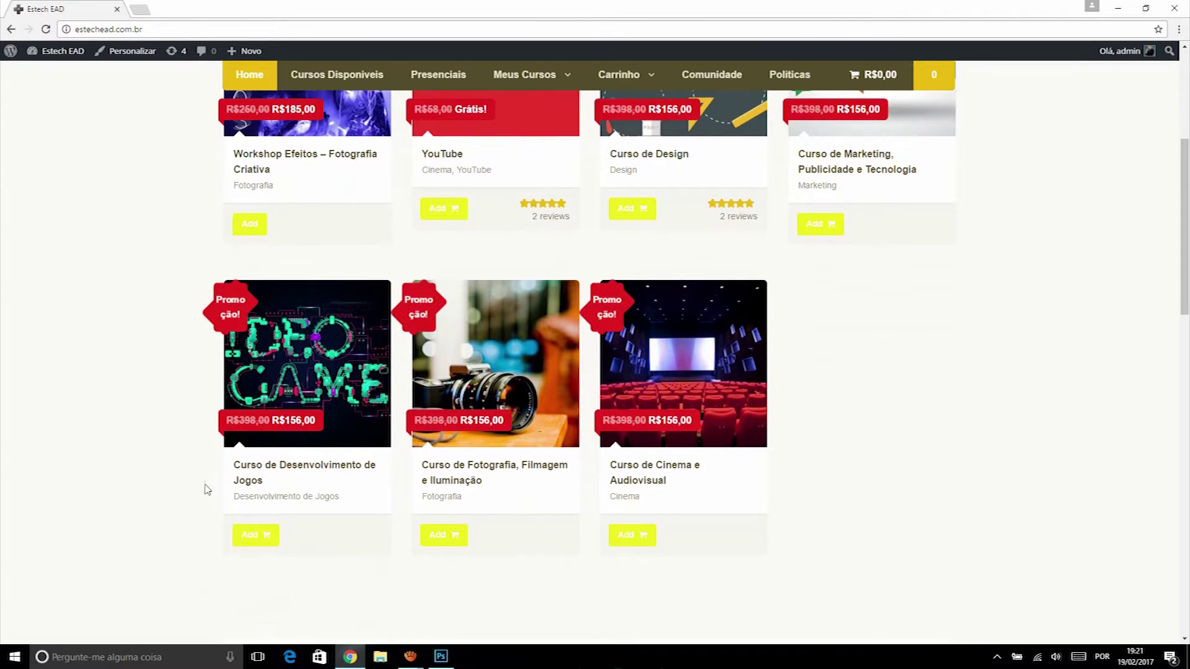
scroll(477, 540, "down", 1)
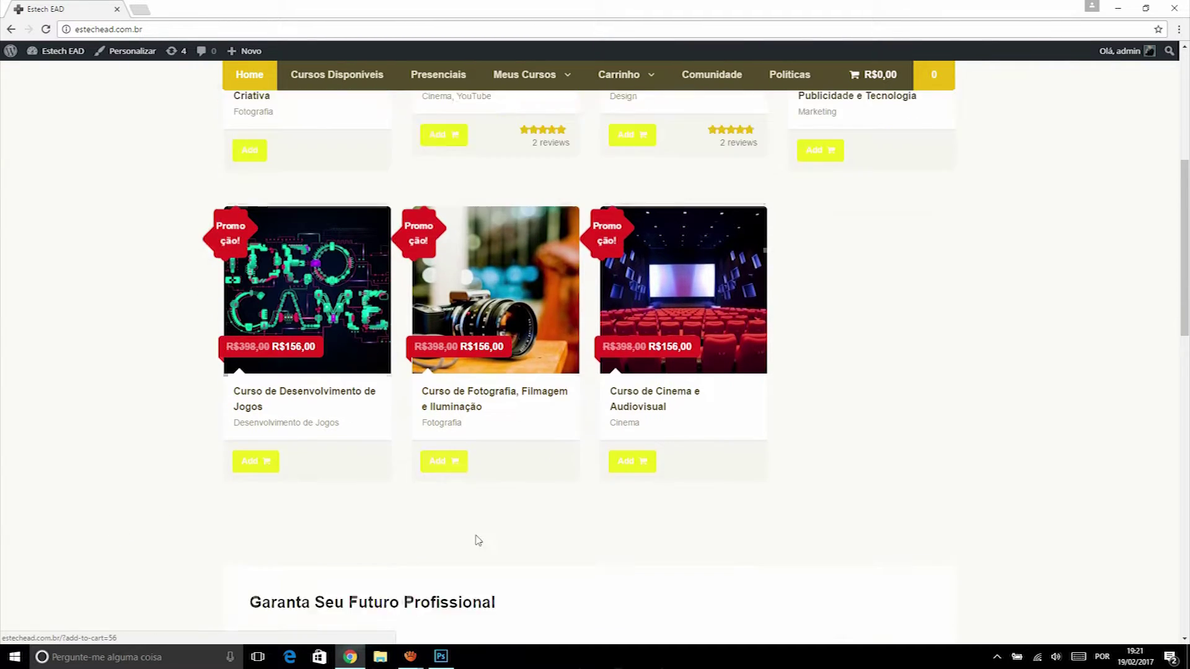
scroll(477, 540, "down", 1)
scroll(525, 354, "down", 2)
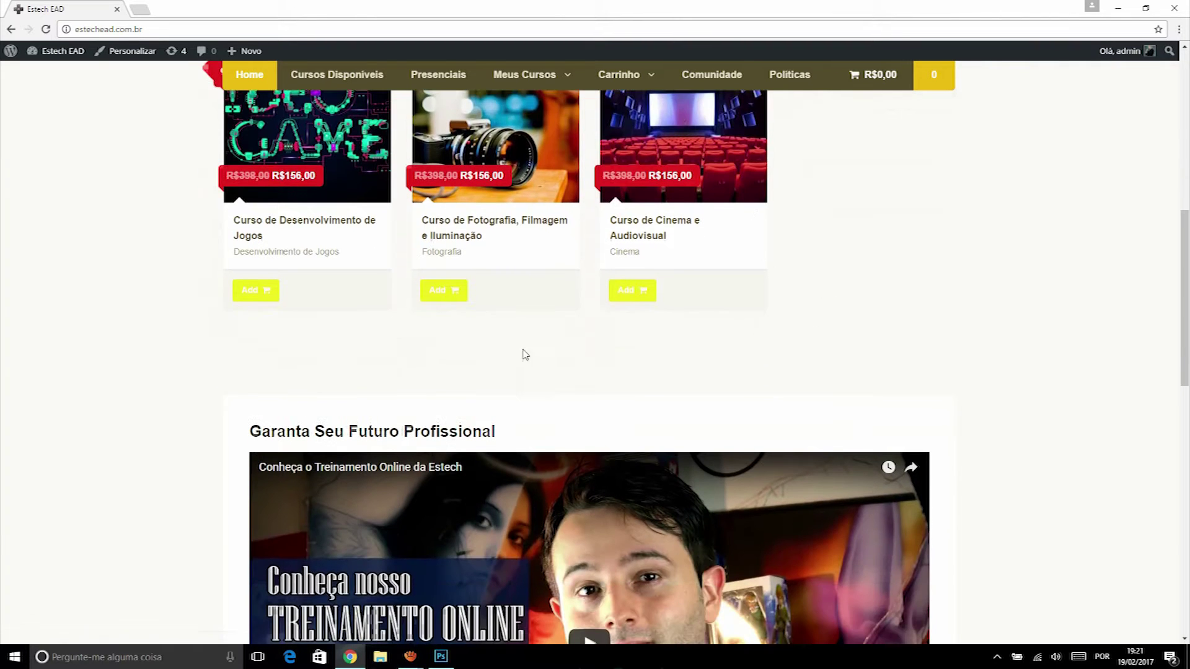
Open the Curso de Fotografia, Filmagem e Iluminação page and scroll toward its reviews
left_click(462, 241)
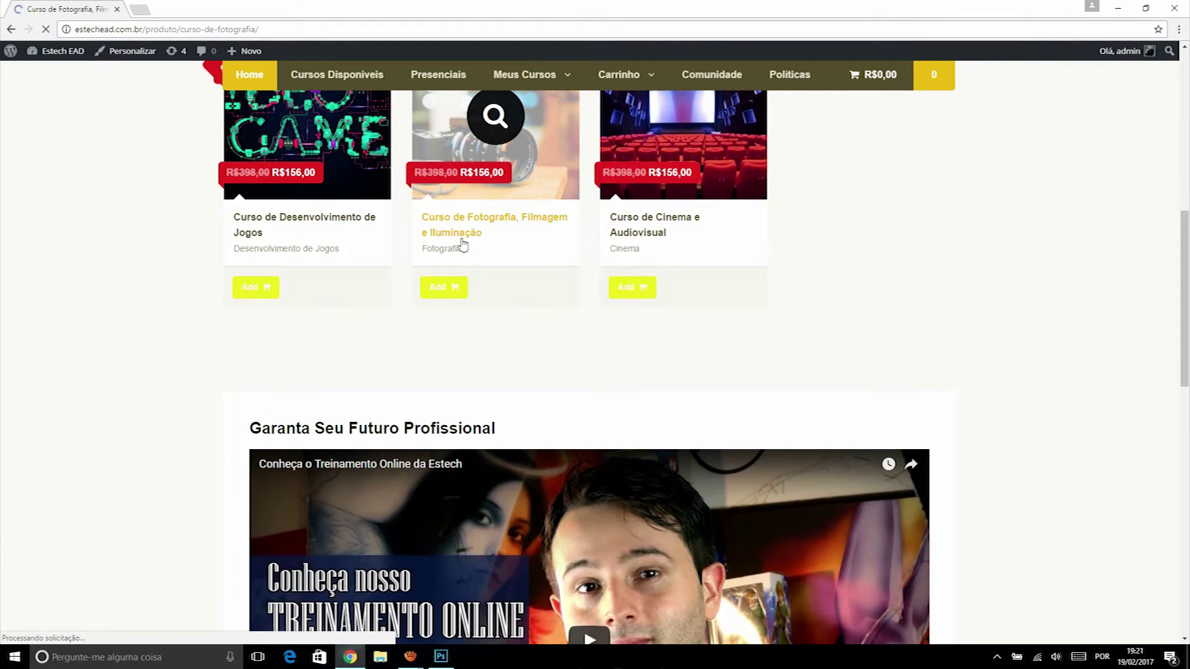
scroll(965, 230, "down", 5)
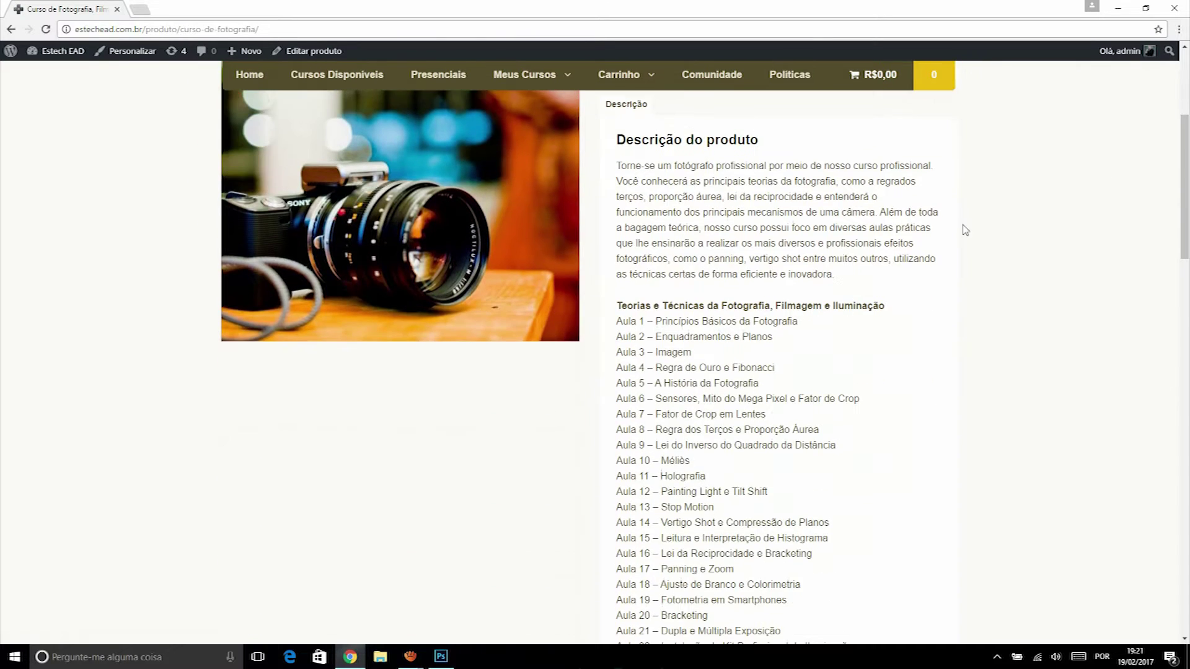
mouse_move(1184, 199)
left_mouse_down()
mouse_move(1185, 366)
mouse_move(1186, 176)
left_mouse_up()
Go back and browse the lesson list on the Curso de Design page
left_click(10, 30)
scroll(419, 377, "up", 5)
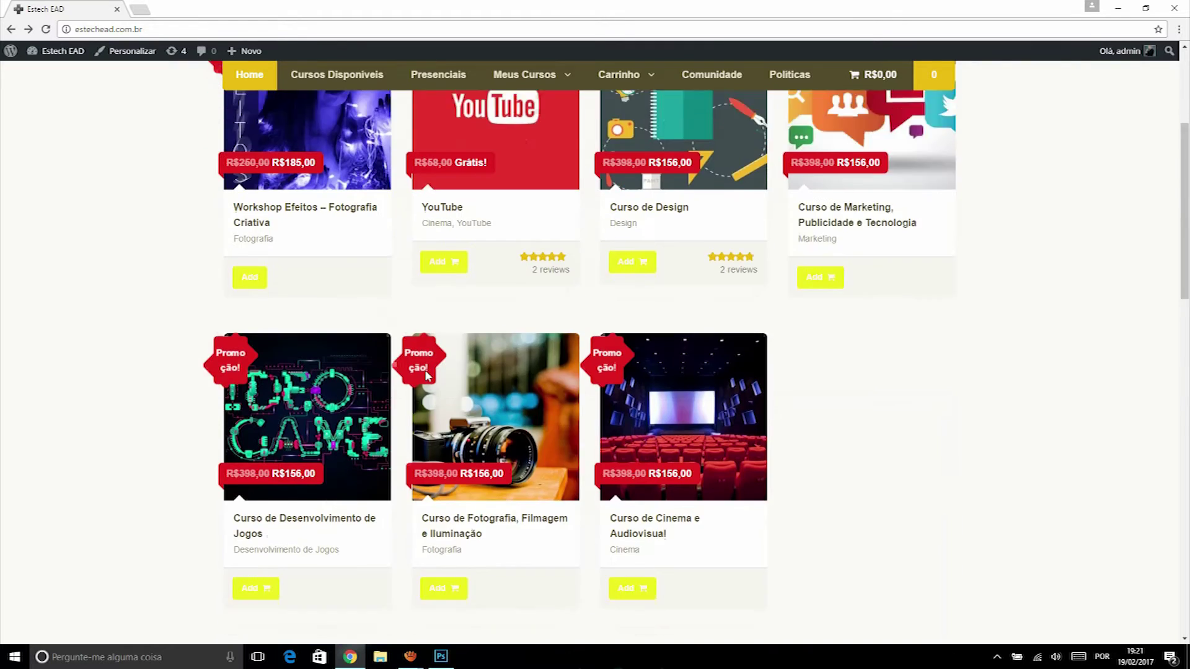
left_click(678, 285)
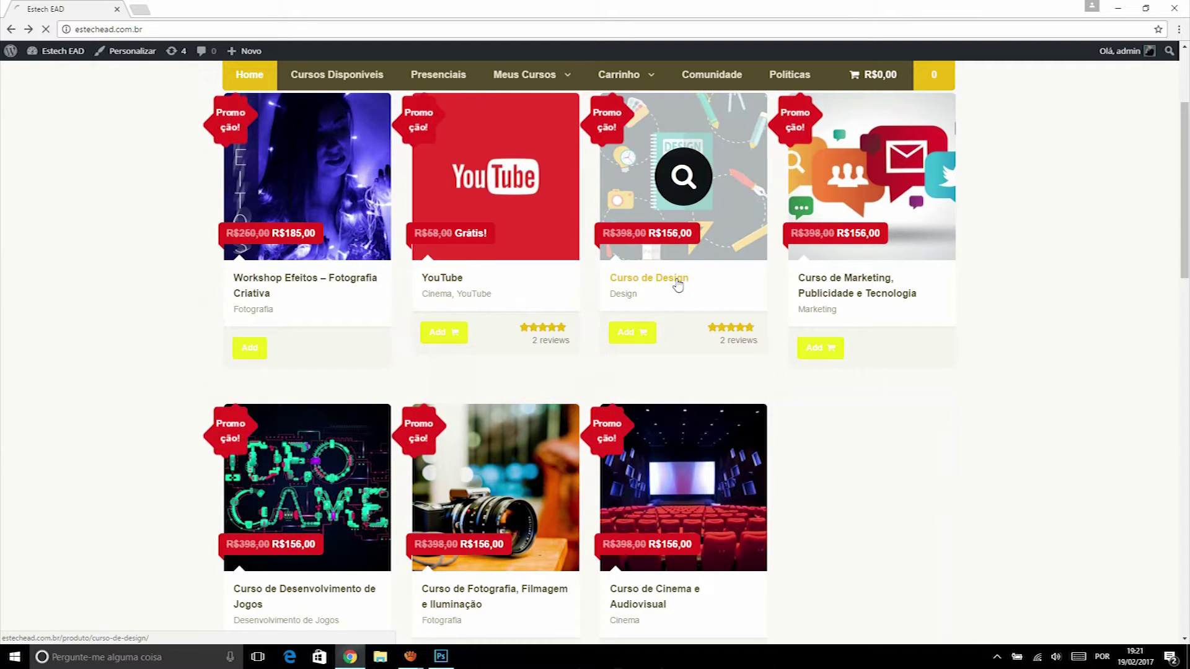
scroll(881, 228, "down", 2)
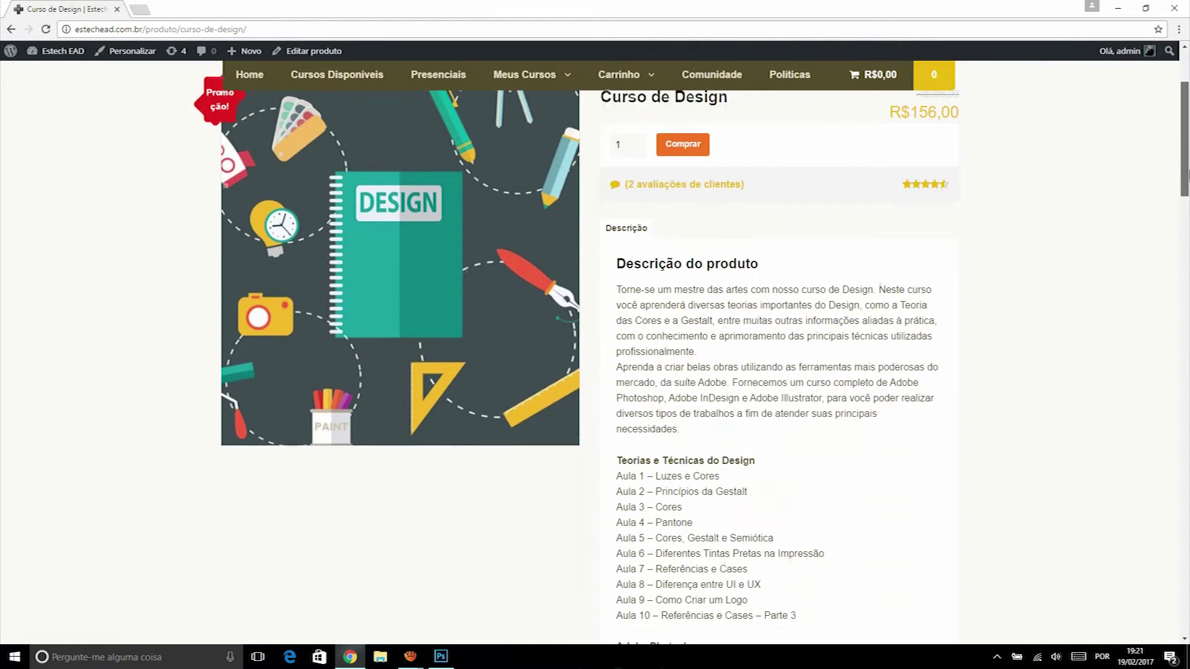
scroll(690, 346, "down", 1)
scroll(690, 345, "down", 2)
scroll(690, 346, "down", 3)
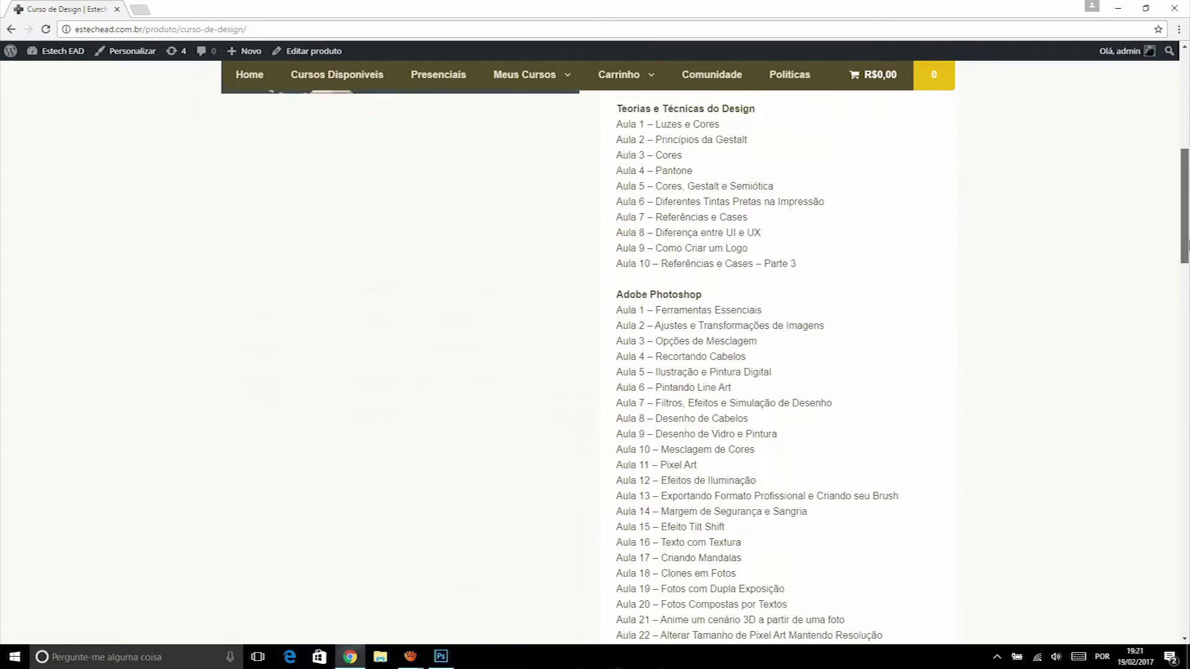
left_click_drag(1187, 244, 1187, 356)
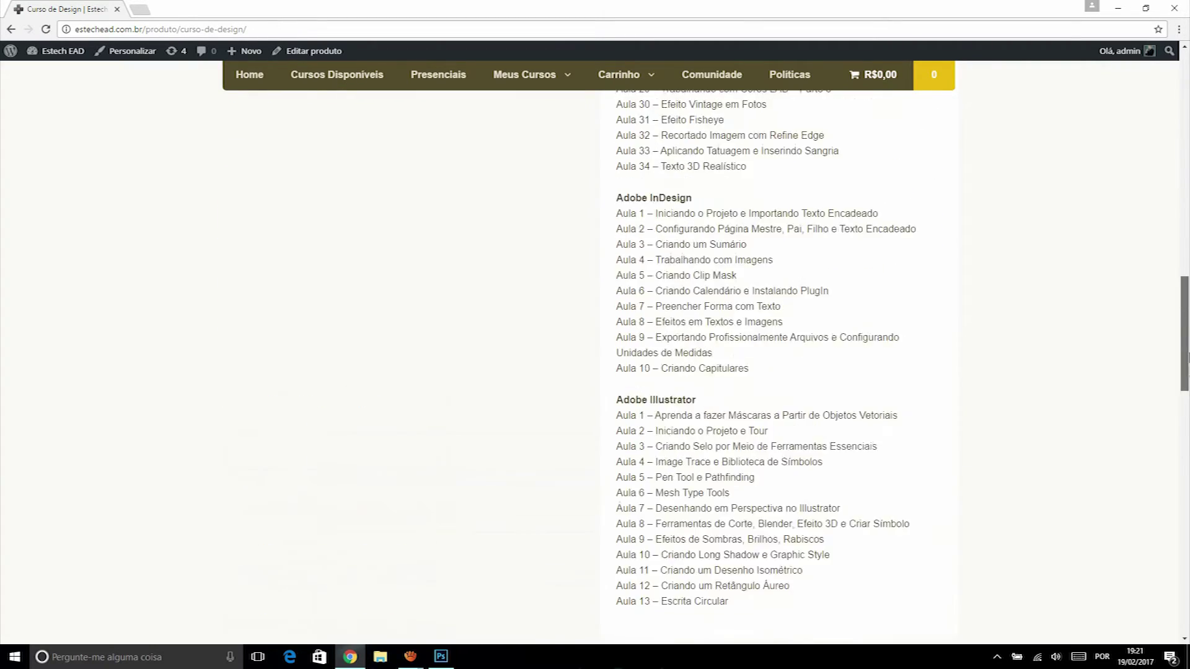
scroll(1187, 357, "up", 10)
Return to the Estech EAD home page and scroll through its course grid and videos
left_click(11, 29)
left_click_drag(1187, 164, 1187, 298)
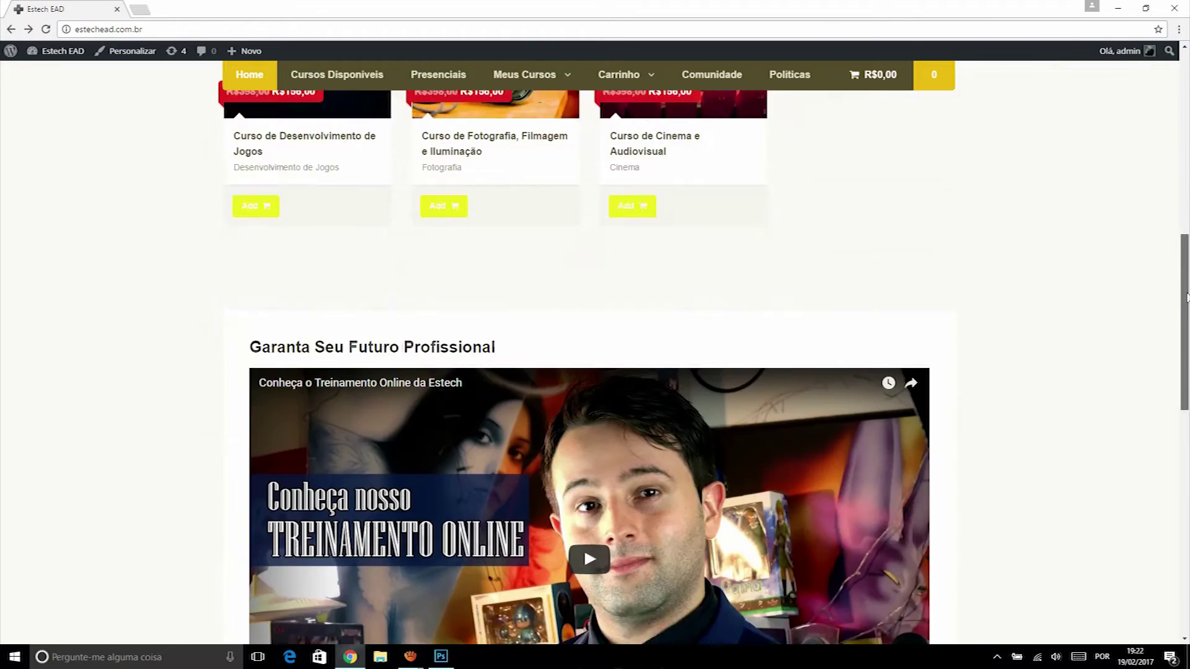
scroll(544, 325, "down", 5)
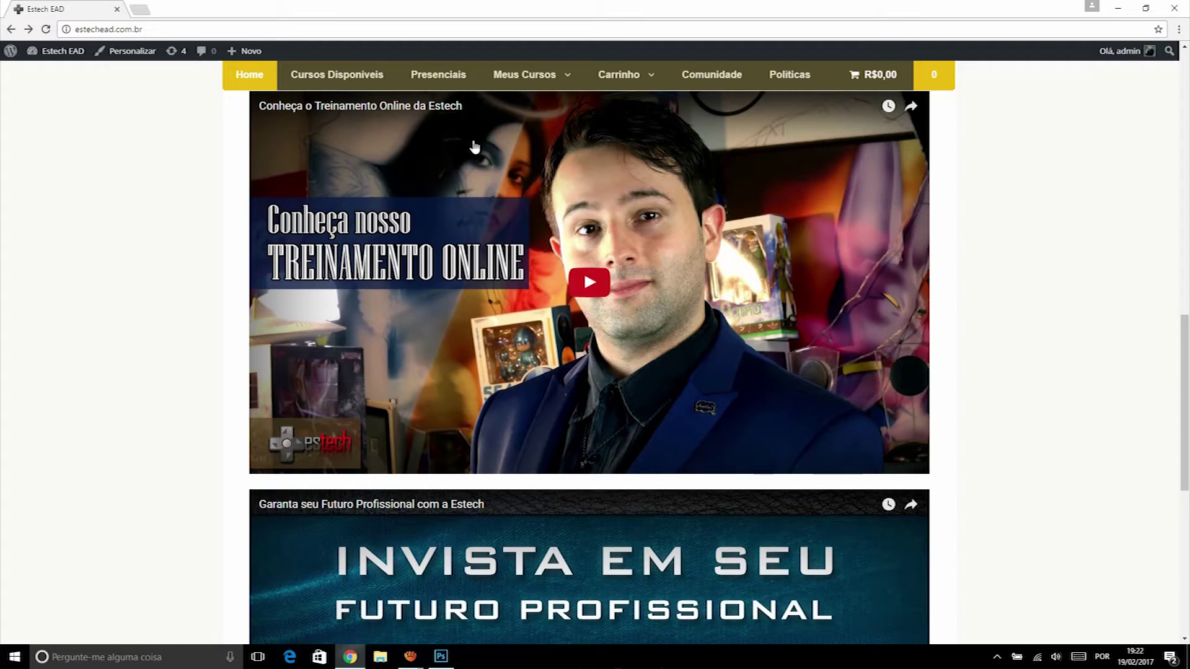
mouse_move(1187, 398)
left_mouse_down()
mouse_move(1186, 454)
mouse_move(1187, 127)
left_mouse_up()
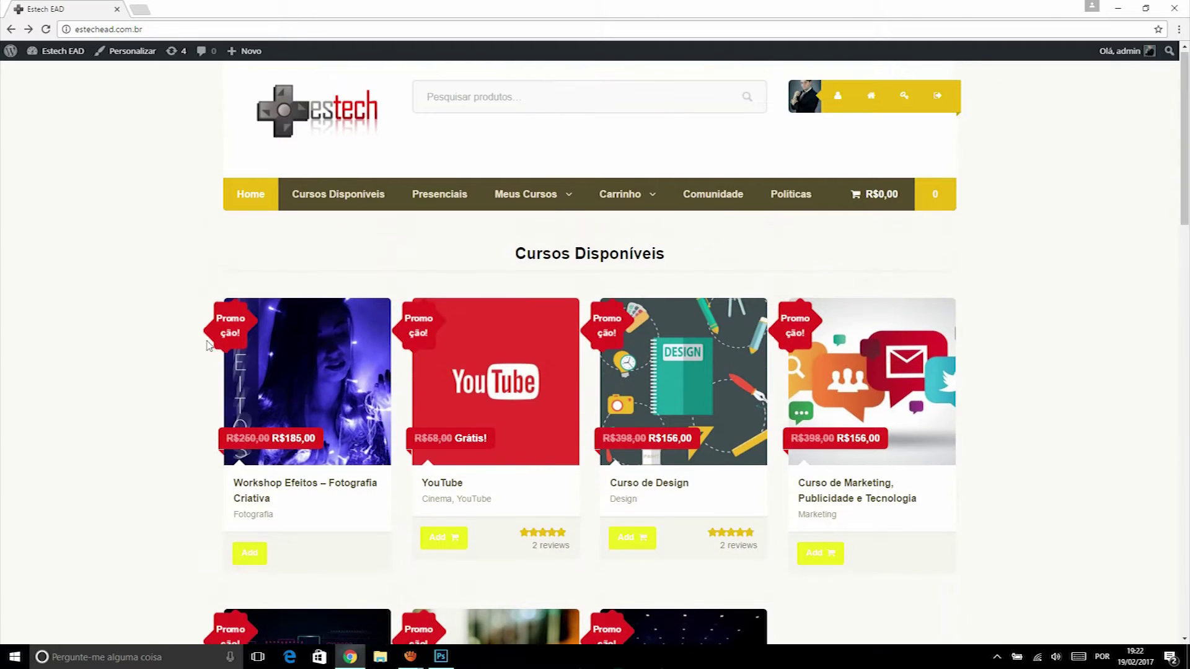
Play the Workshop Efeitos – Fotografia Criativa promo video to about 1:12, then go to Estech Brasil
left_click(235, 375)
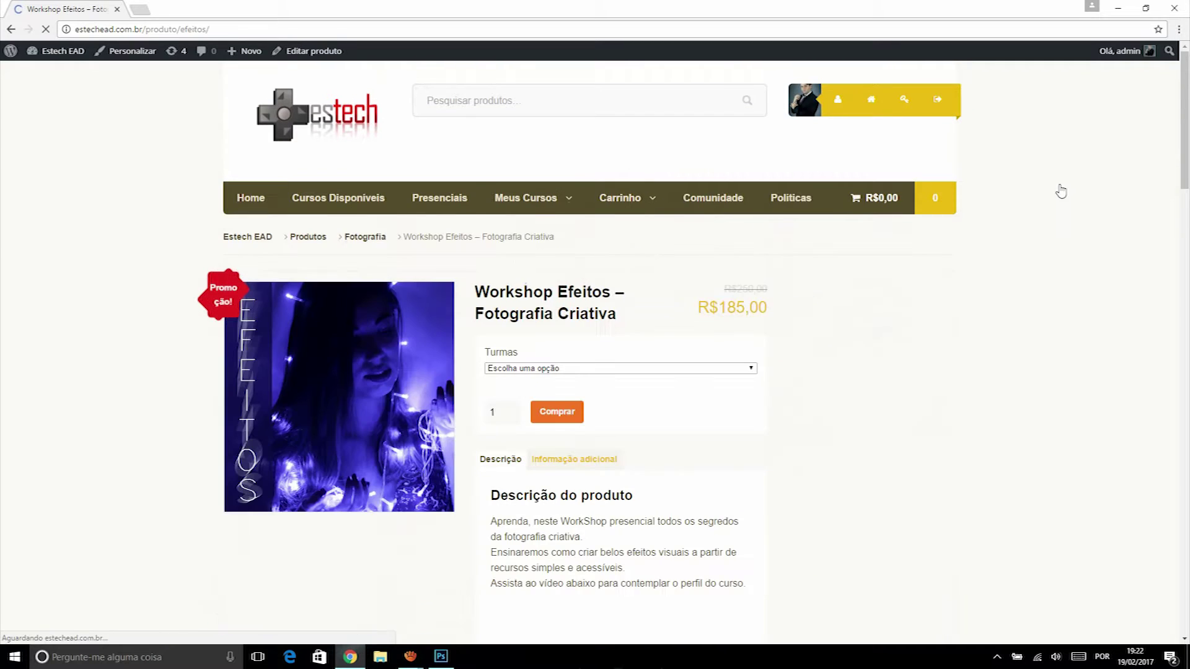
scroll(837, 328, "down", 5)
left_click(598, 372)
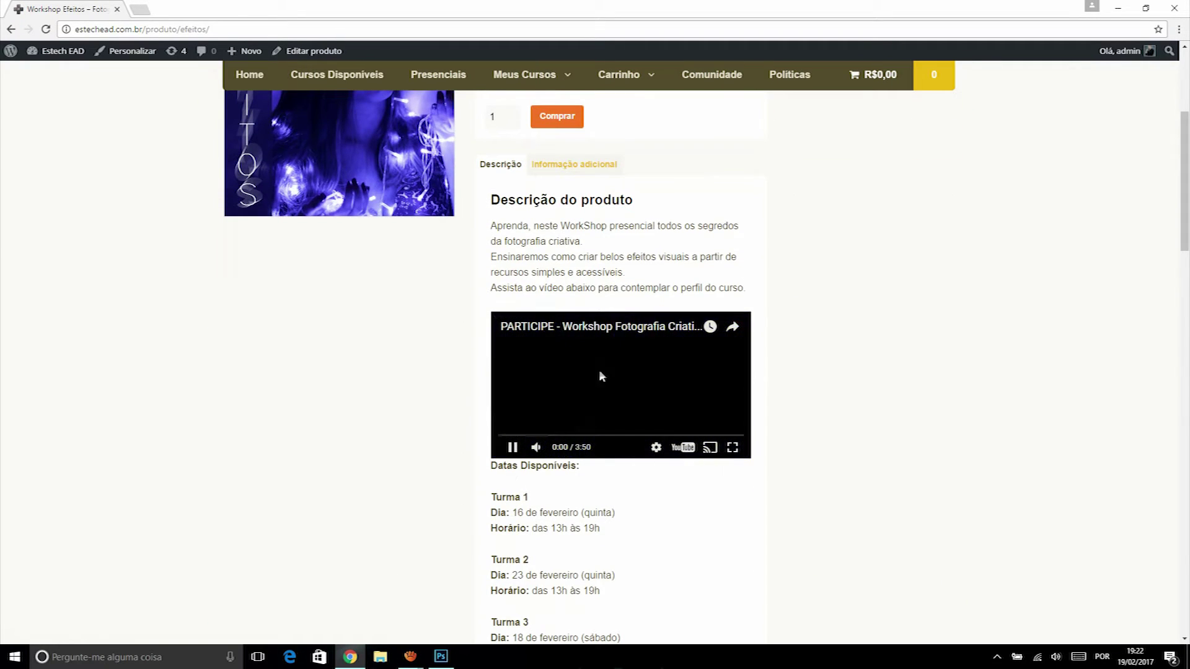
left_click(575, 435)
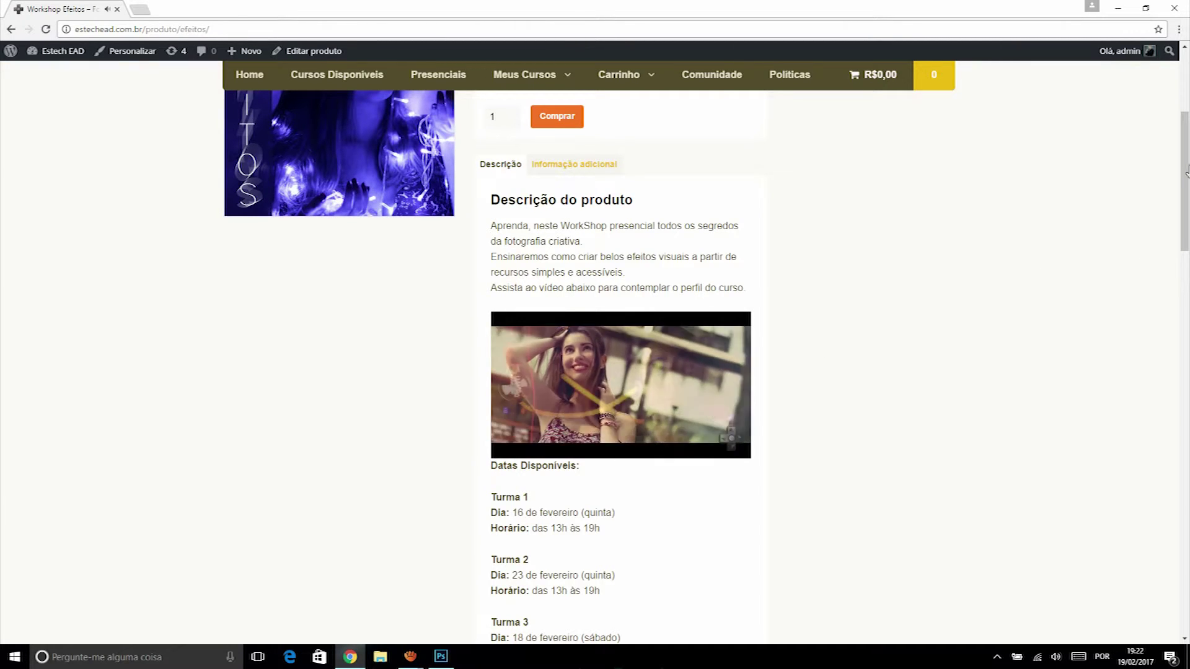
scroll(492, 121, "up", 5)
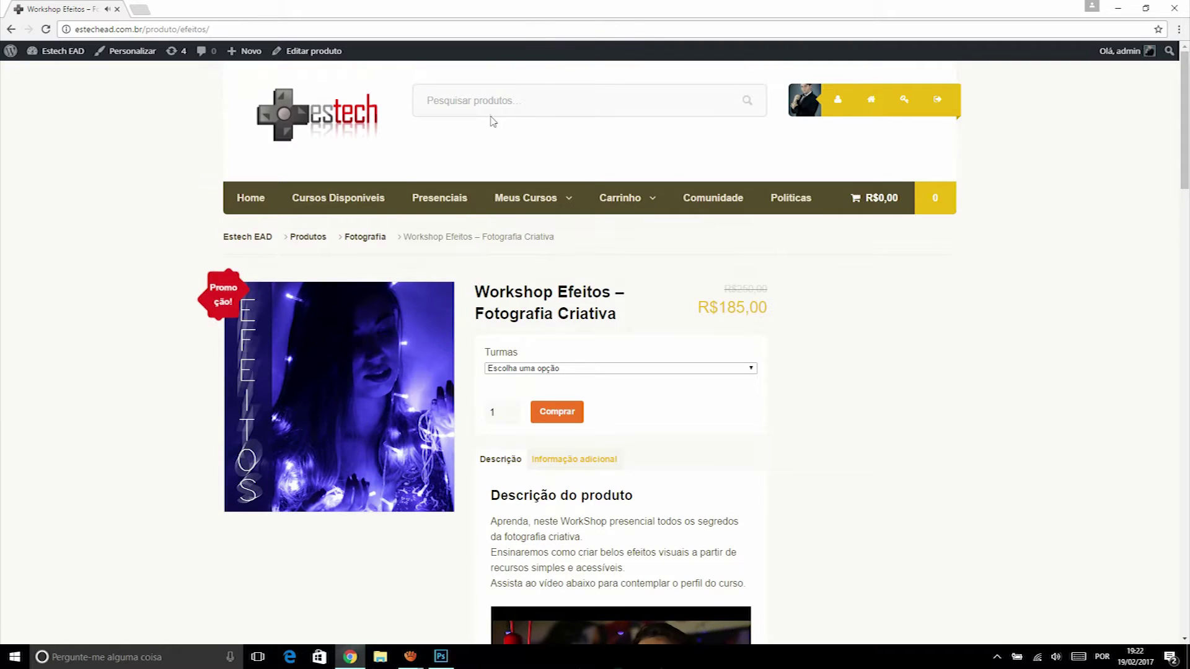
left_click(460, 205)
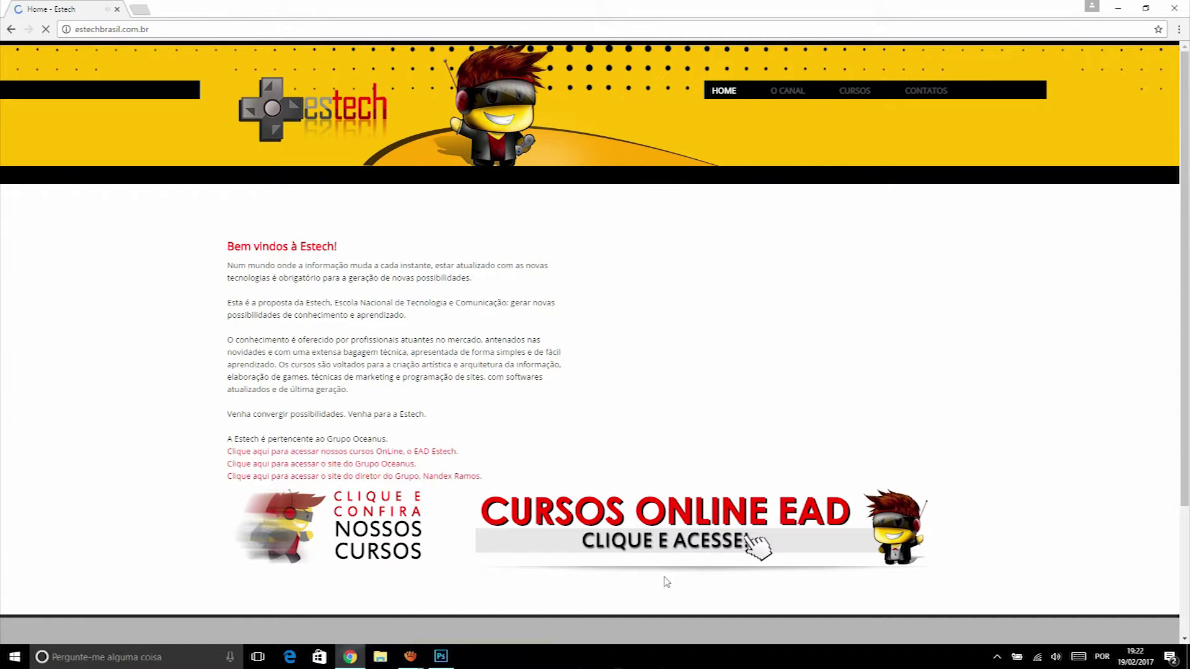
Open the Estech Brasil course listing and scroll through it
left_click(853, 91)
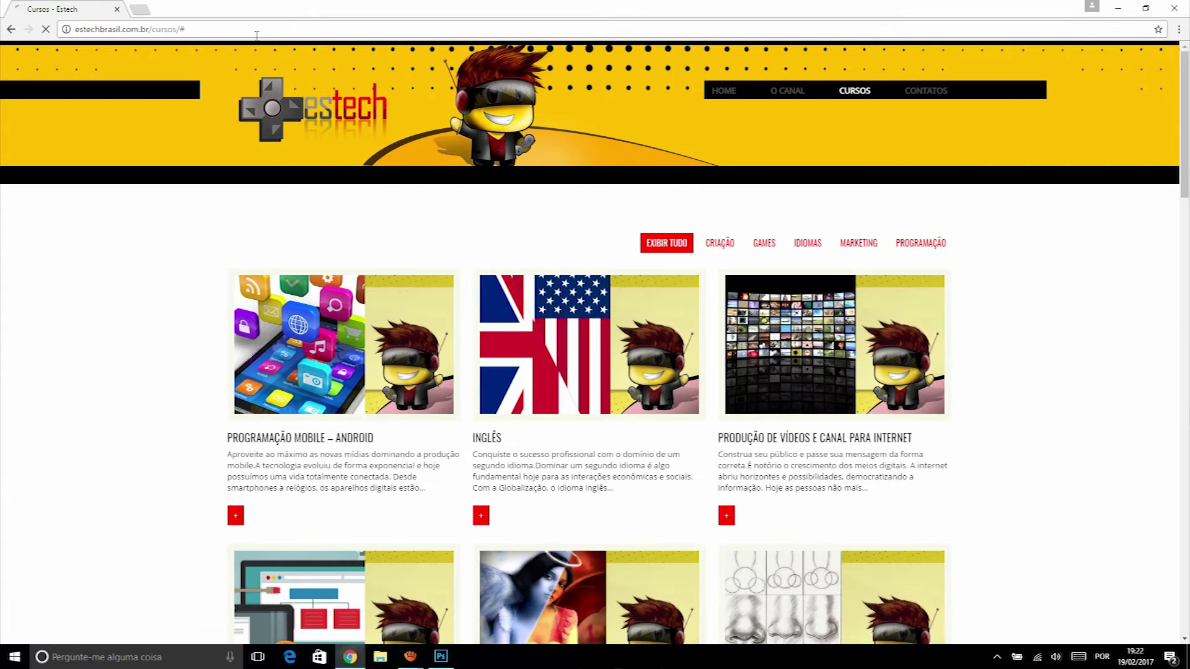
scroll(460, 288, "down", 1)
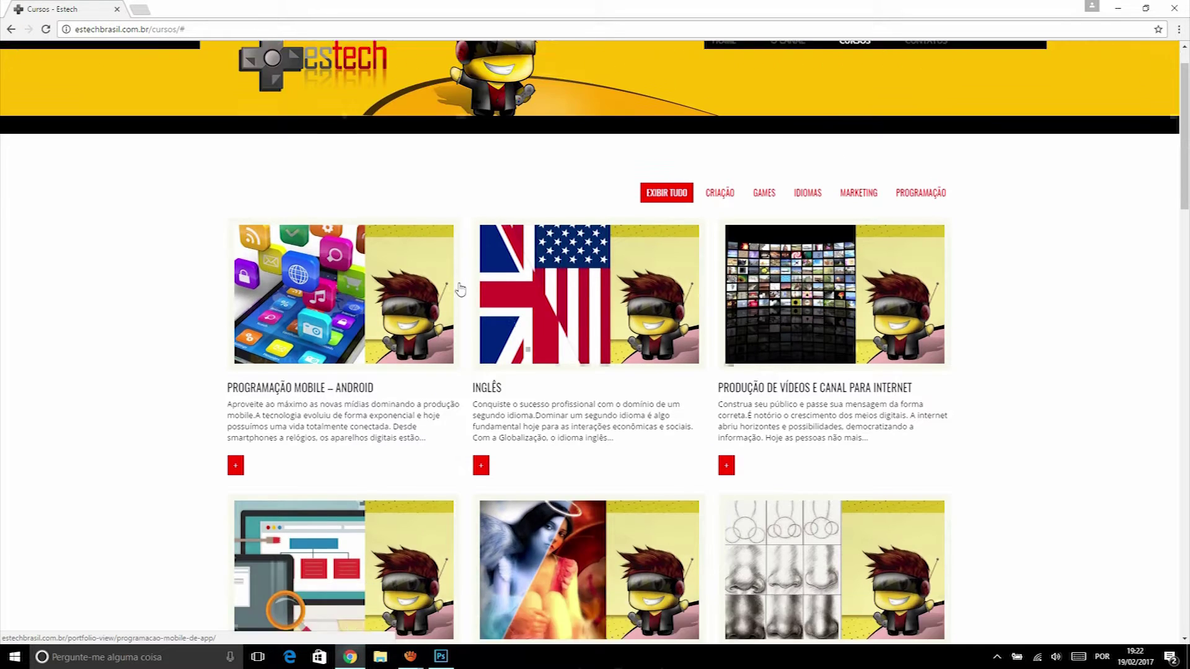
scroll(557, 285, "down", 1)
scroll(555, 242, "up", 1)
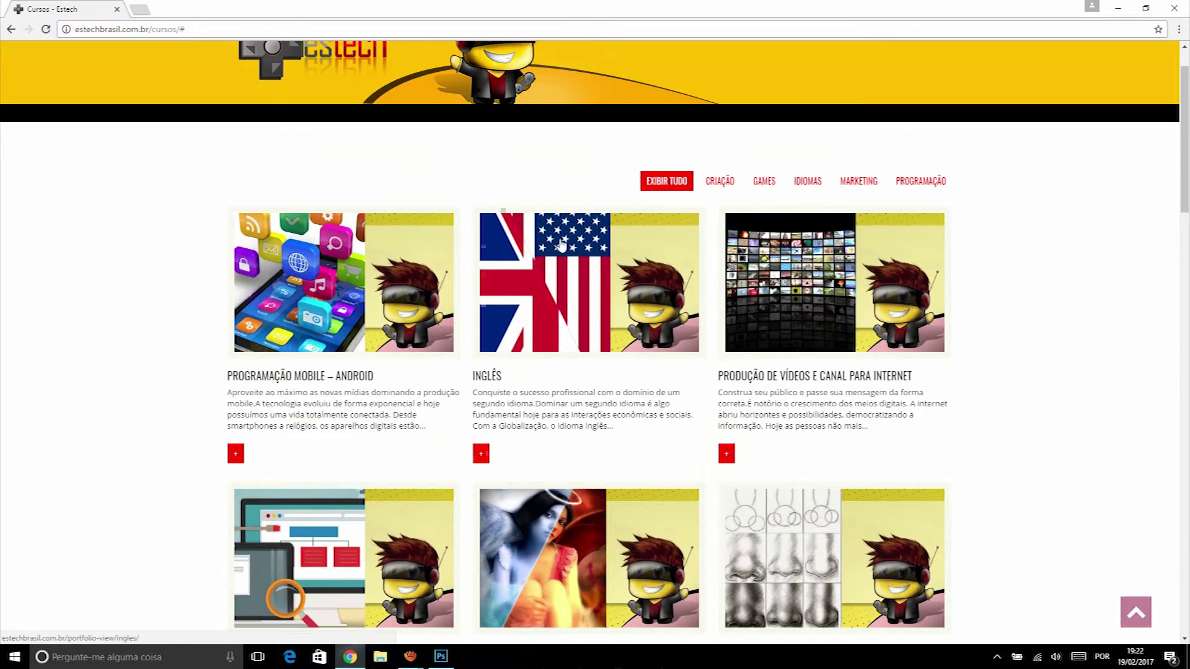
Filter courses by CRIAÇÃO, GAMES, IDIOMAS, MARKETING, PROGRAMAÇÃO, back to CRIAÇÃO, then return to Photoshop
left_click(719, 186)
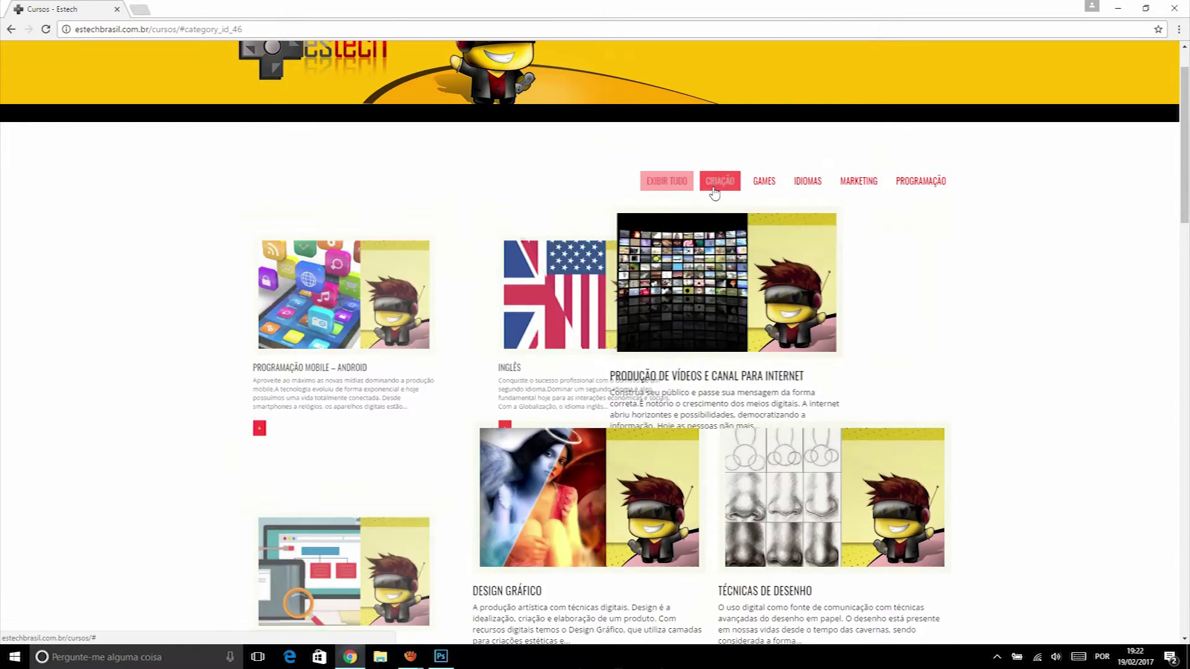
left_click(764, 185)
left_click(809, 183)
left_click(859, 182)
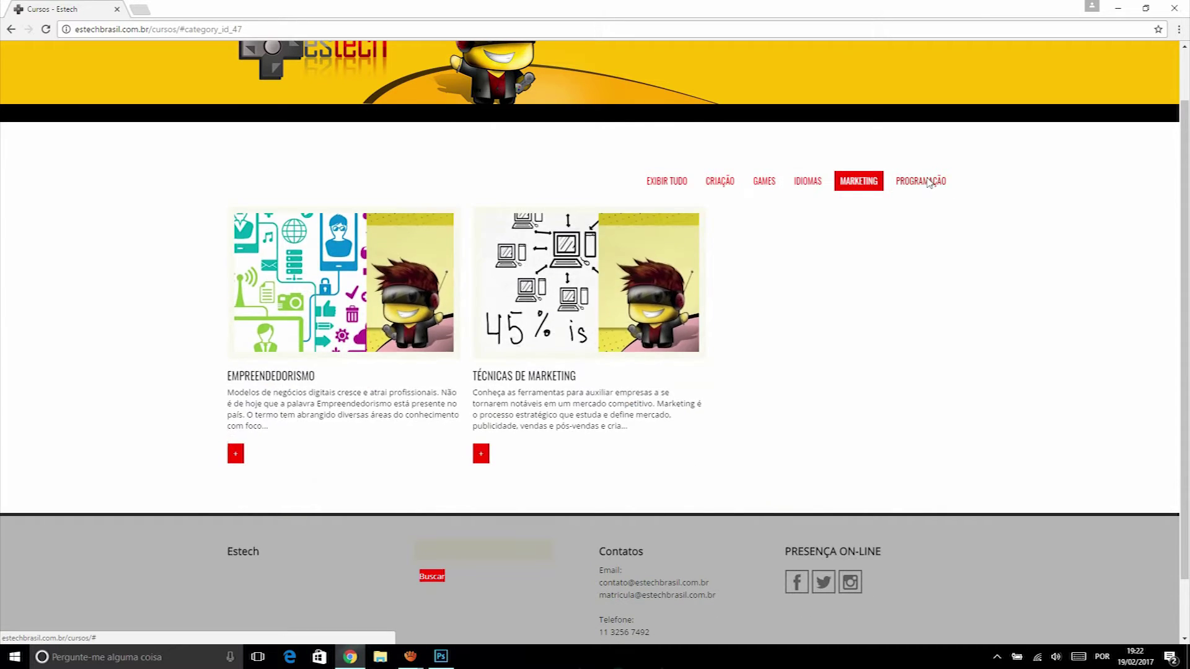
left_click(932, 184)
left_click(721, 181)
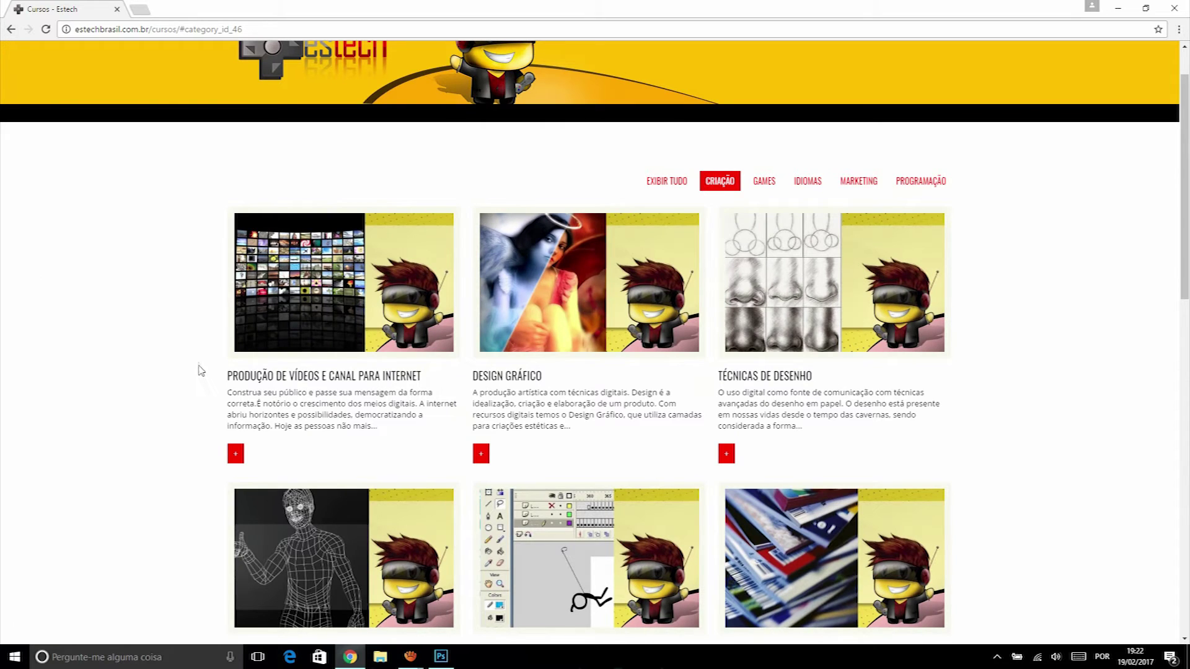
left_click(441, 656)
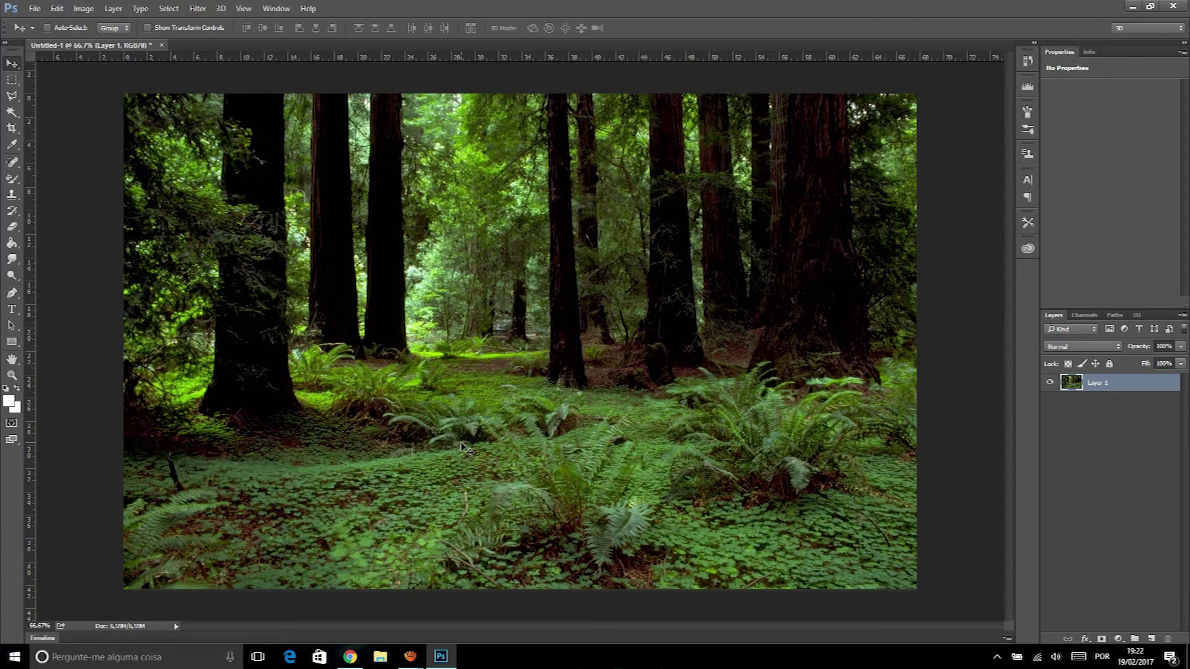
Select the Gradient Tool in Radial mode
left_click(12, 243)
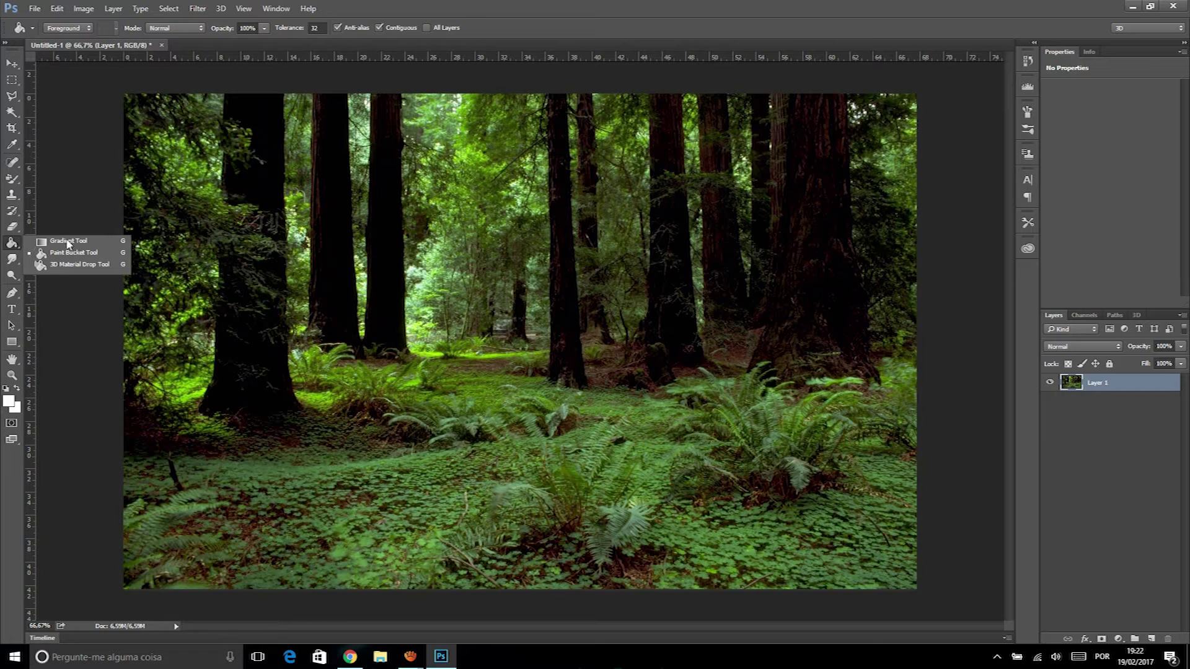
left_click(67, 242)
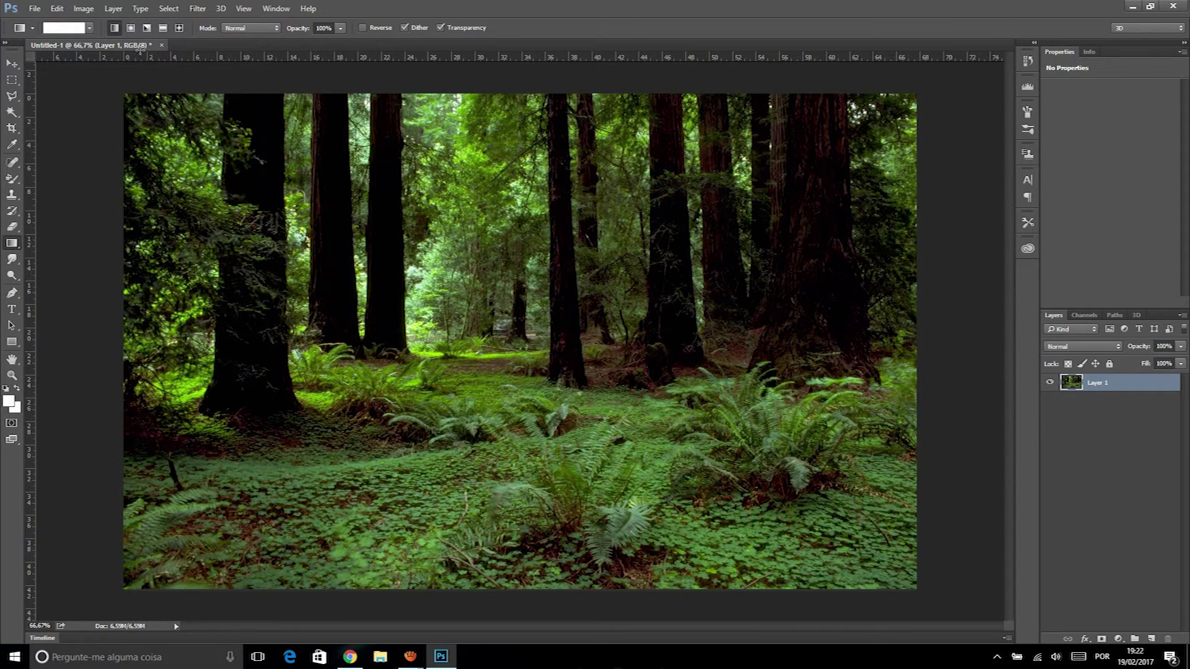
left_click(131, 29)
Set the colours to a black foreground over a white background
left_click(9, 401)
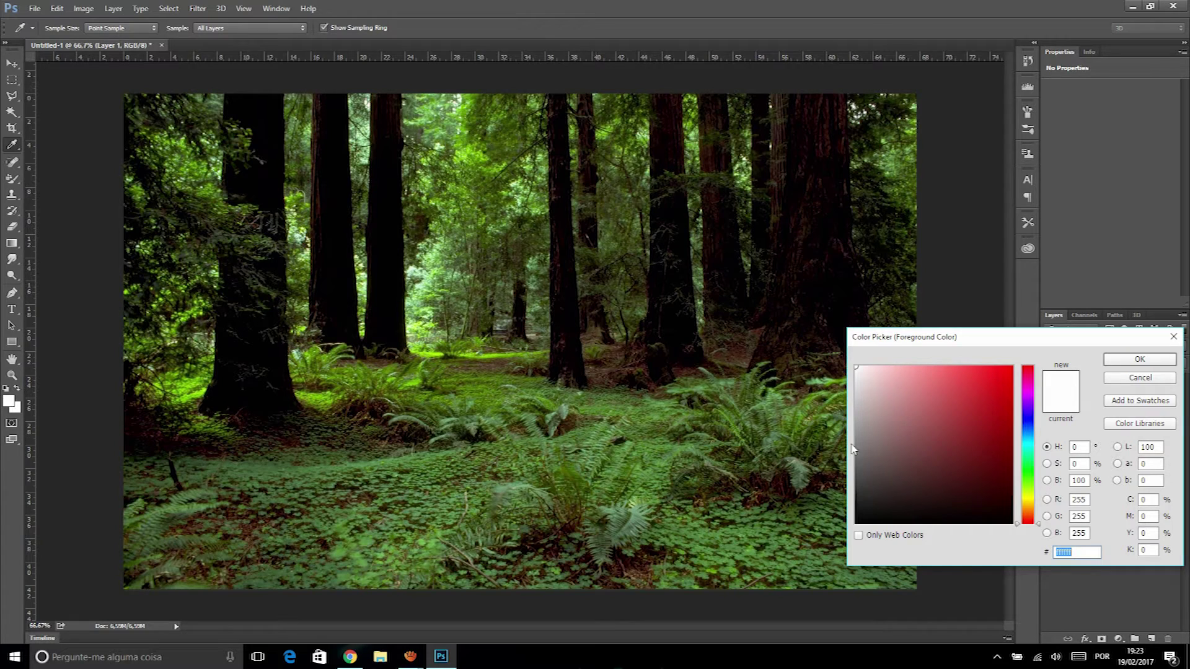
left_click_drag(853, 449, 1102, 549)
left_click(1169, 359)
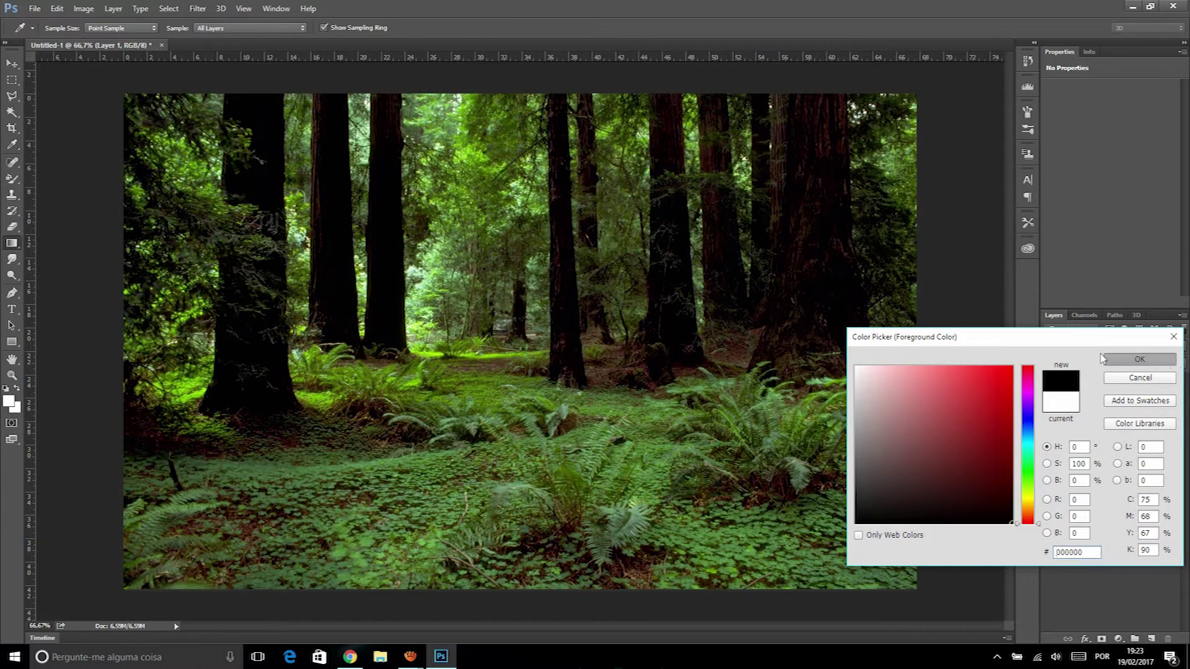
left_click(15, 408)
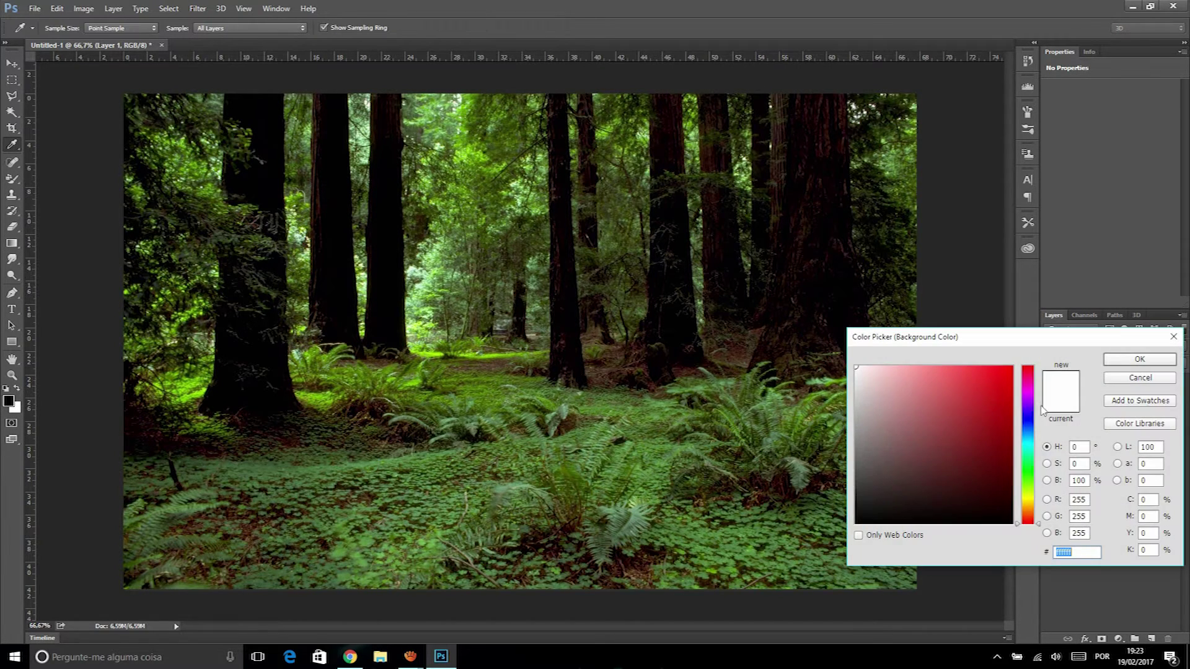
left_click(1164, 358)
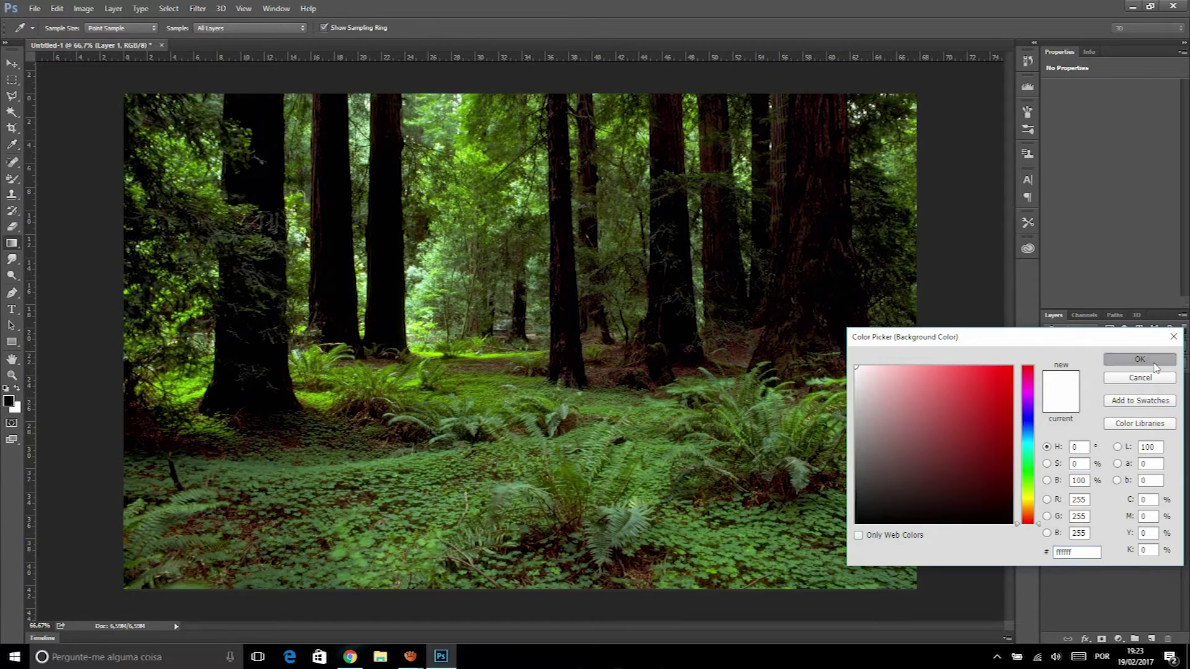
left_click(18, 389)
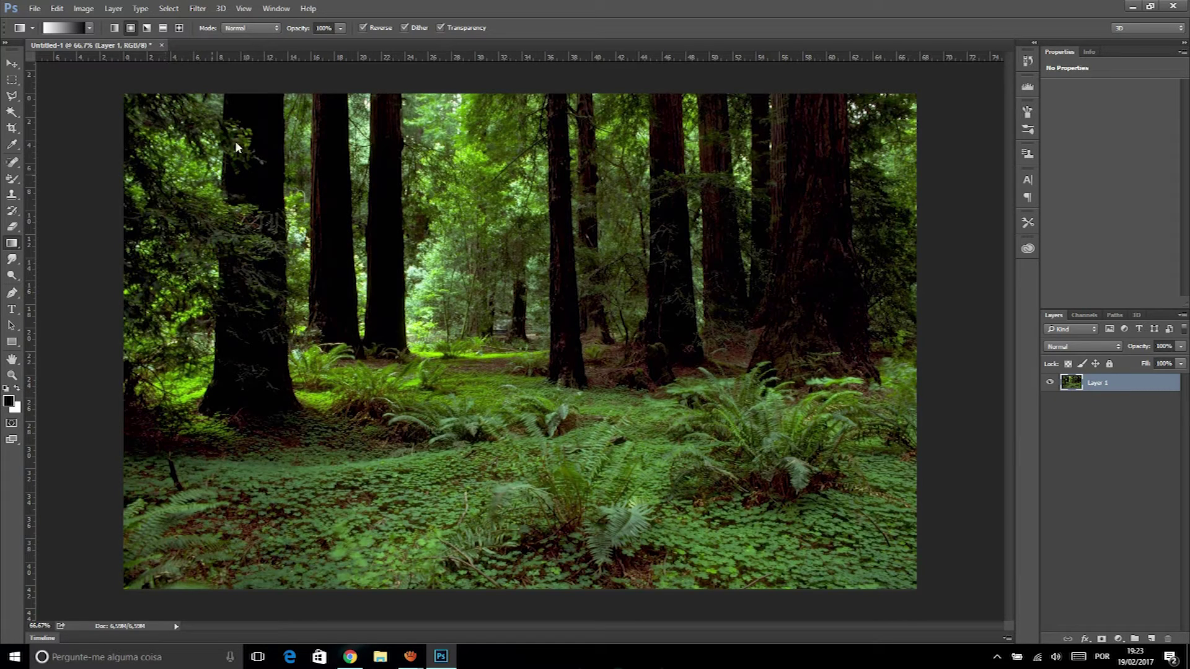
left_click(16, 389)
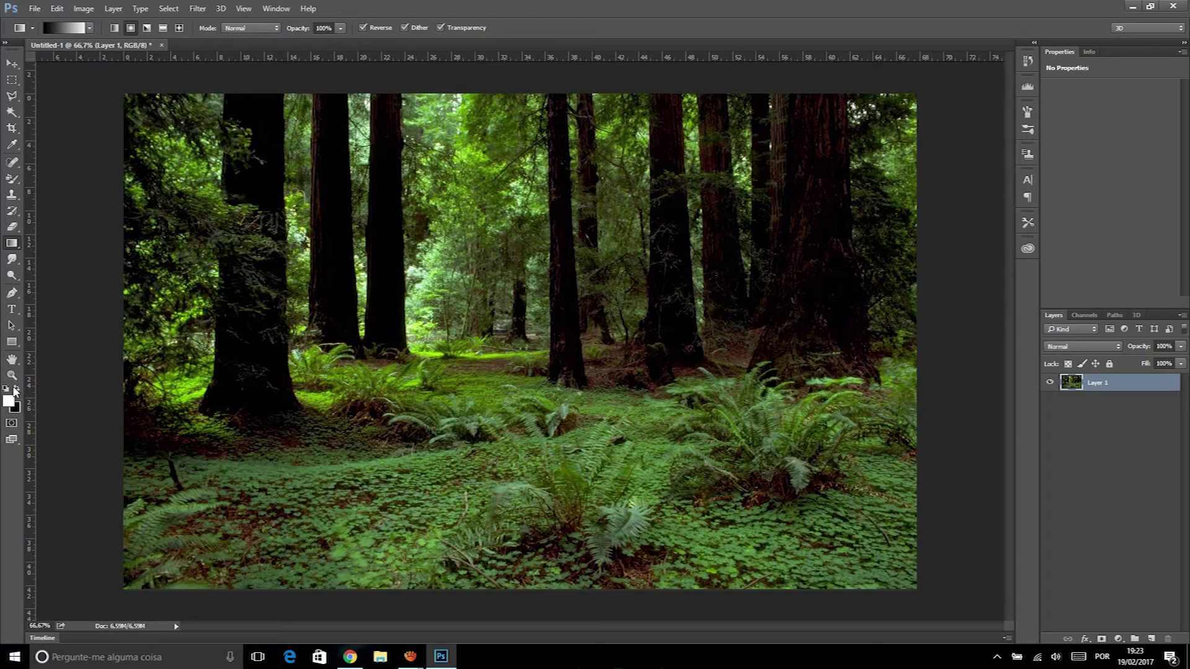
left_click(16, 389)
Add Layer 2 and drag a gradient diagonally from the canvas top-left corner
left_click(1150, 639)
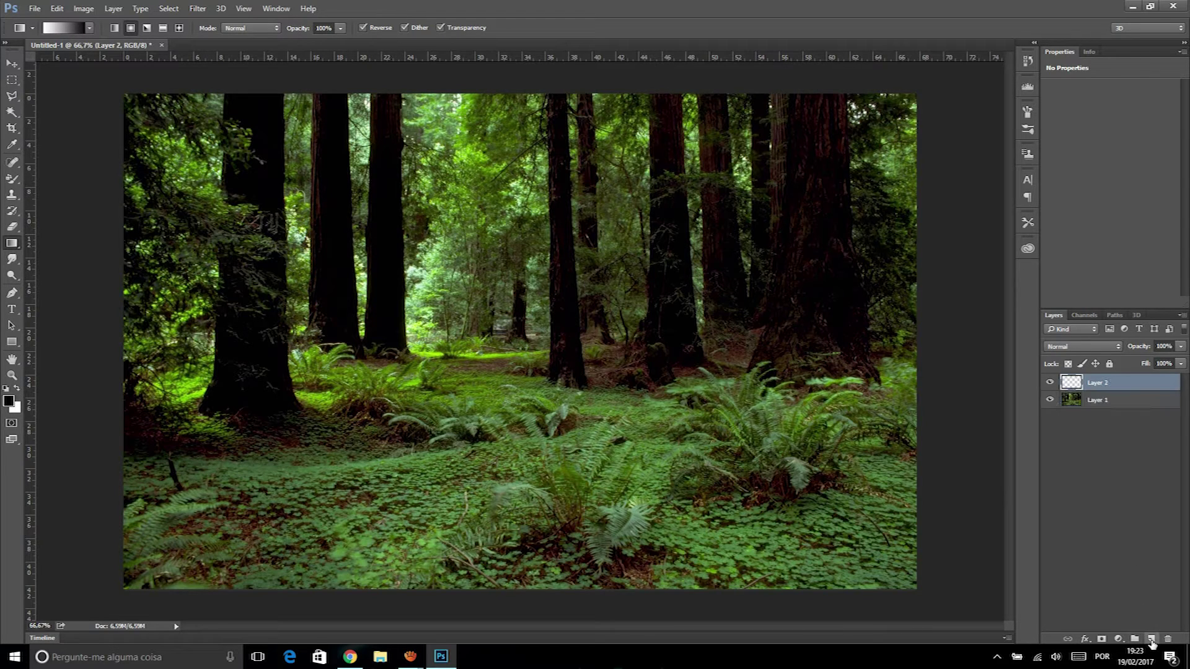
left_click_drag(126, 94, 670, 476)
left_click_drag(670, 477, 654, 455)
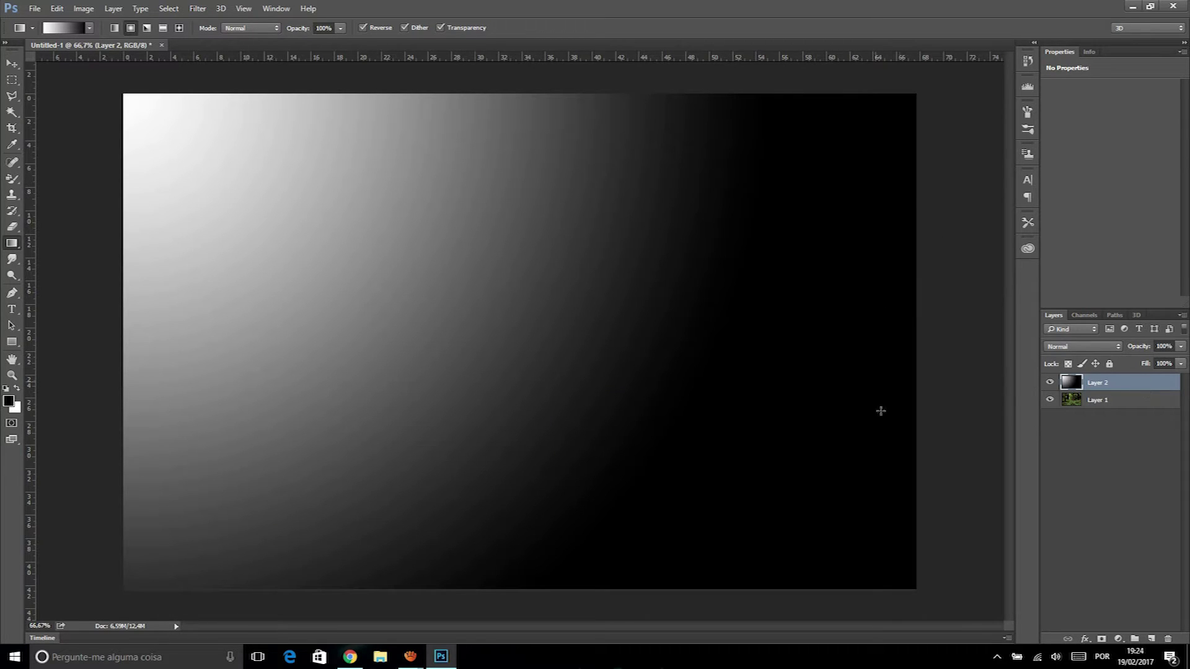
left_click(1075, 349)
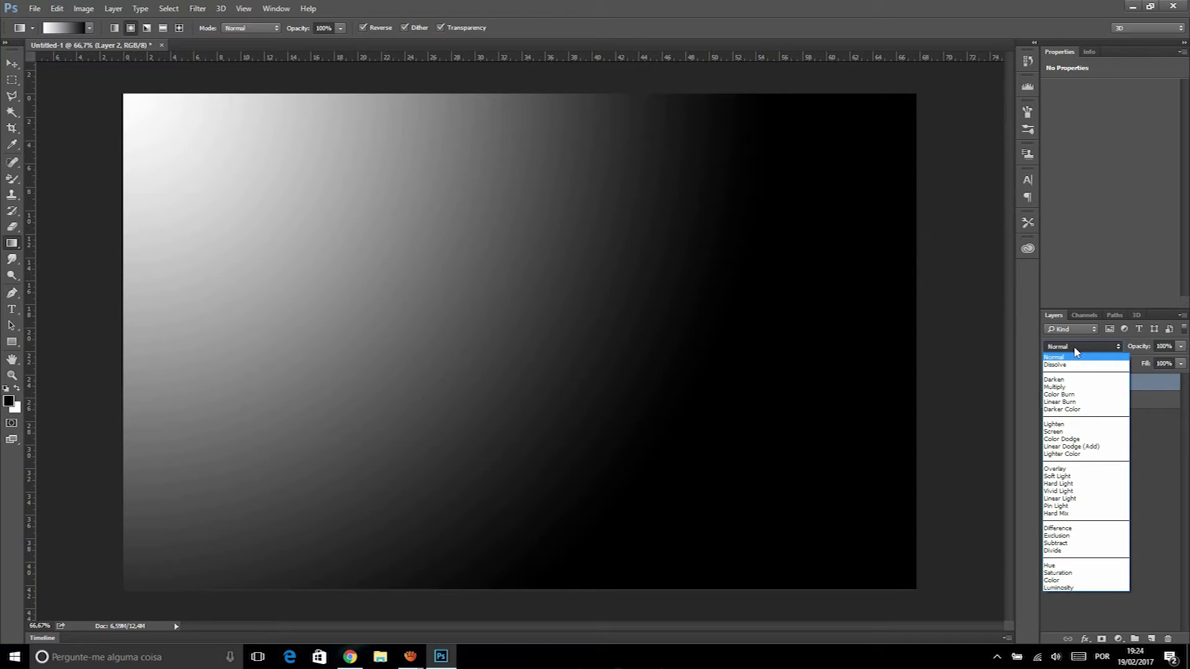
Set Layer 2's blend mode to Screen
left_click(1065, 351)
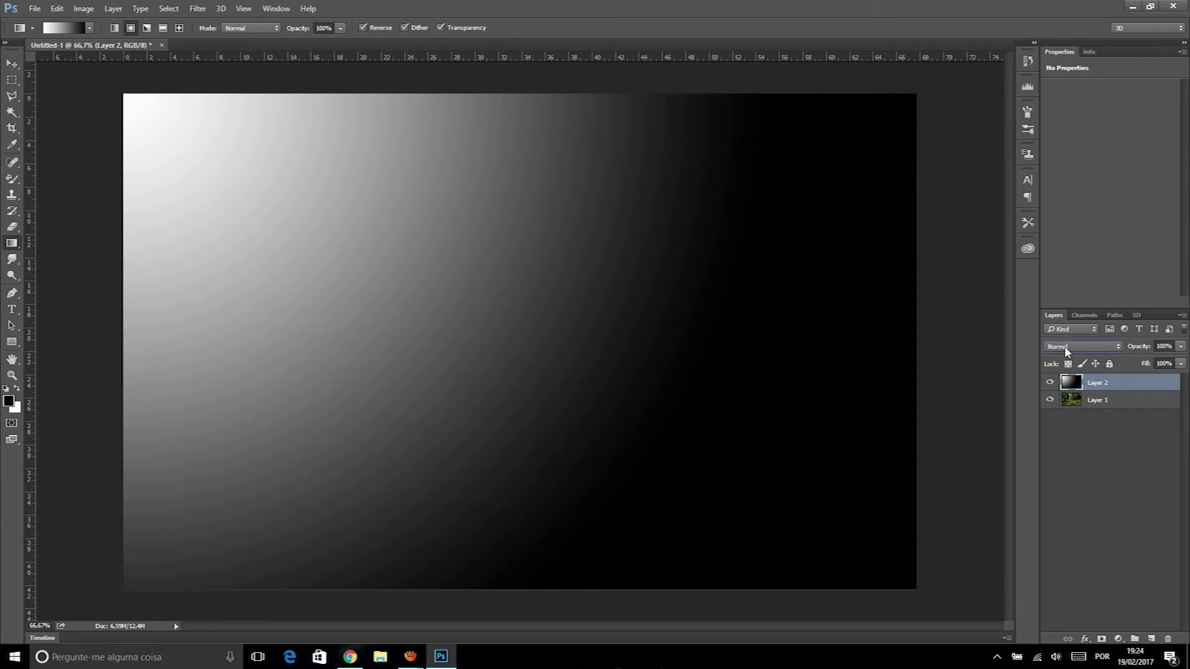
left_click(1066, 351)
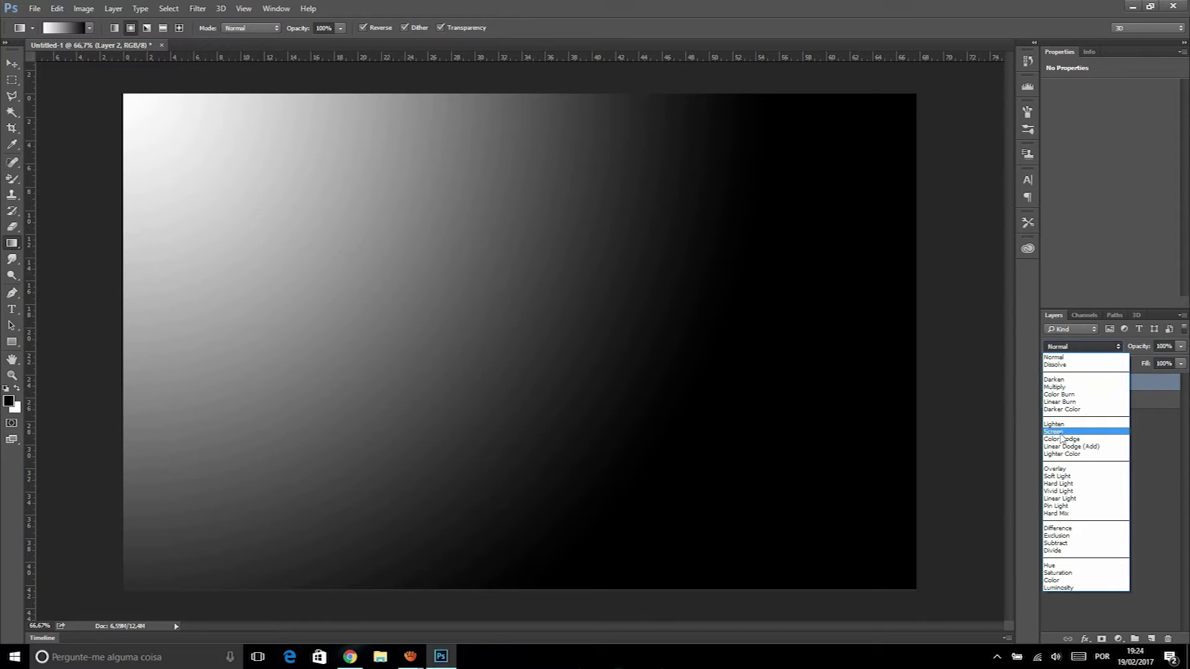
left_click(1059, 432)
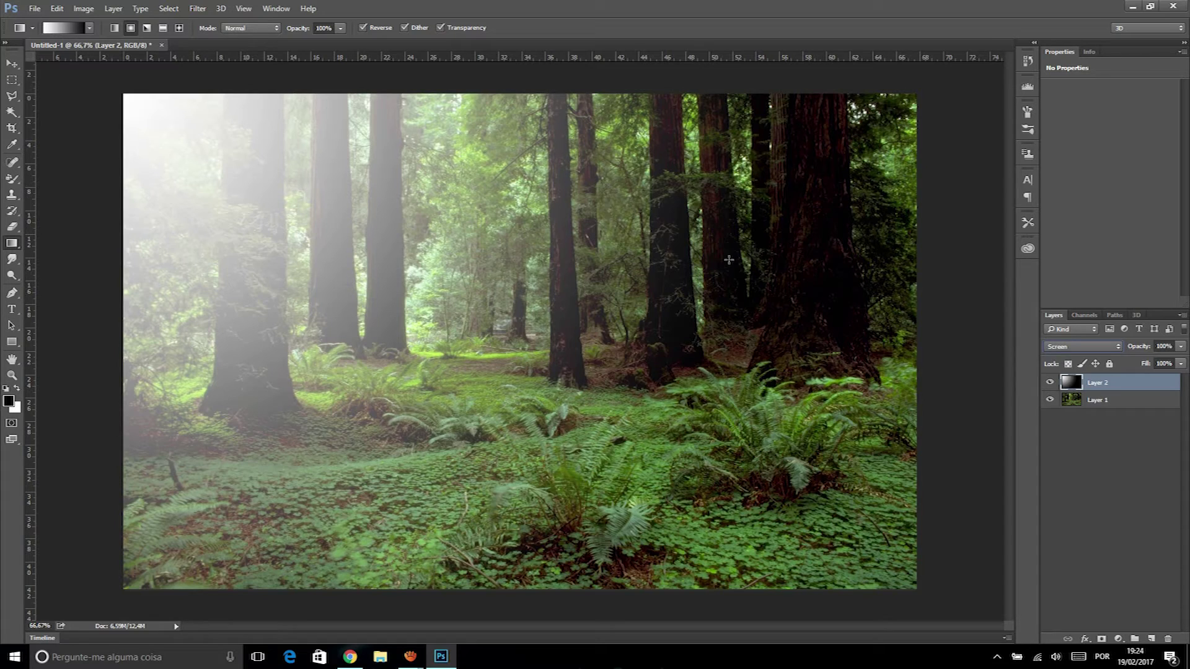
left_click(1119, 639)
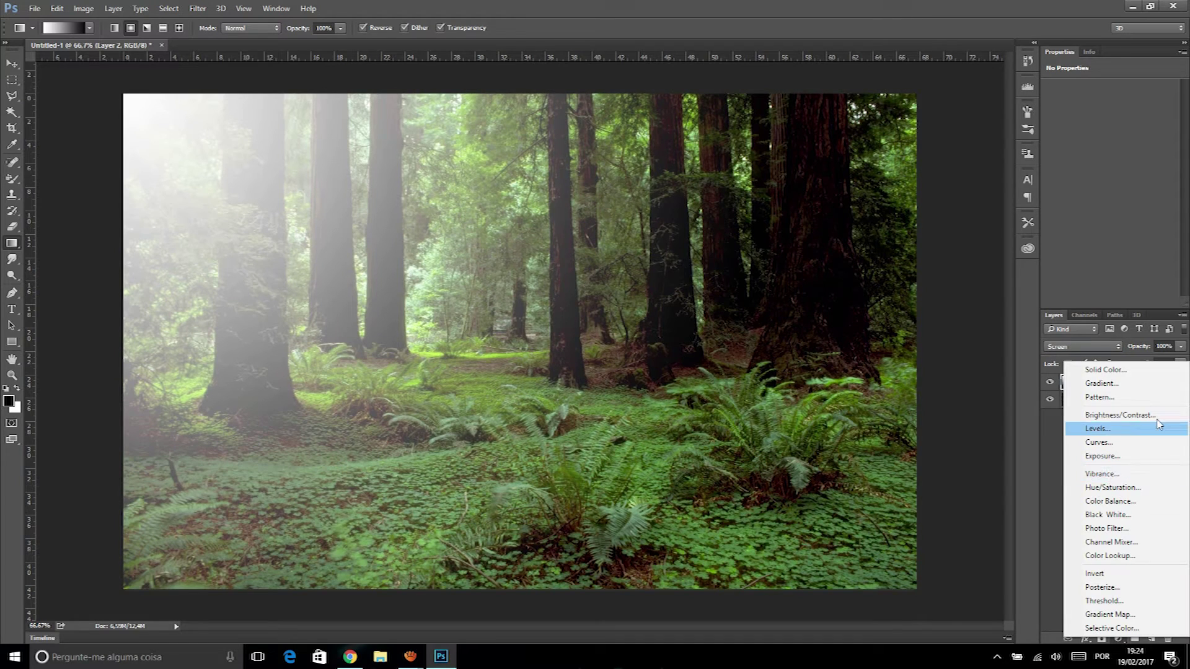
Add a Photo Filter 1 adjustment layer using Warming Filter (85) at 100% density
left_click(1146, 529)
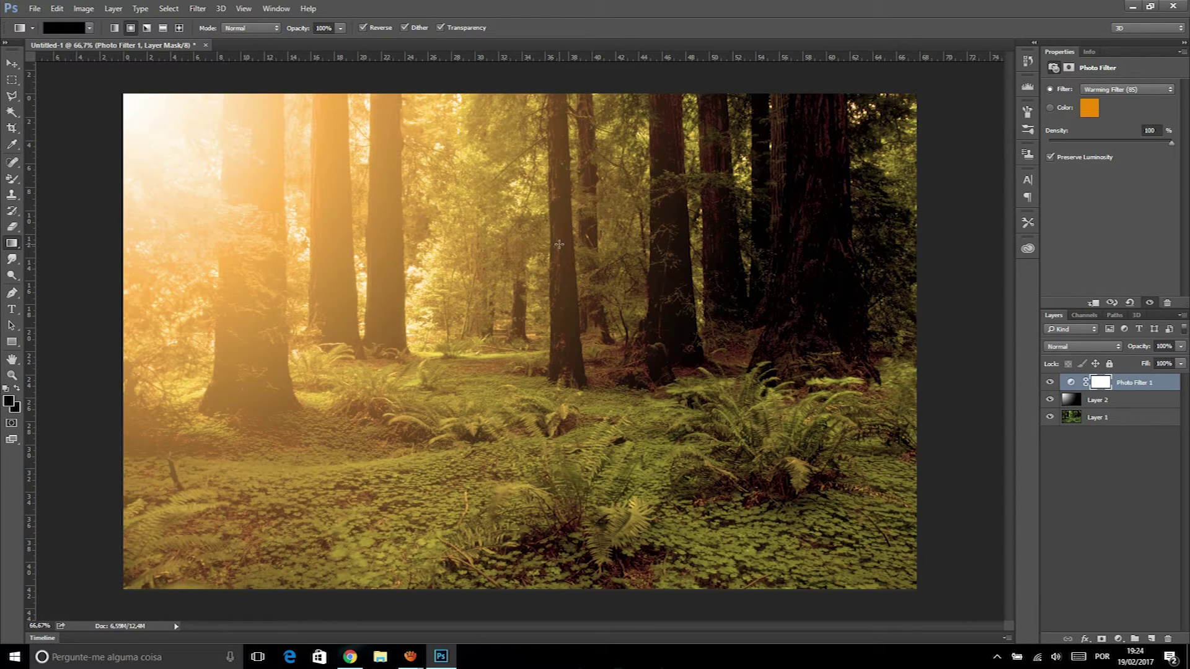
left_click(1138, 385)
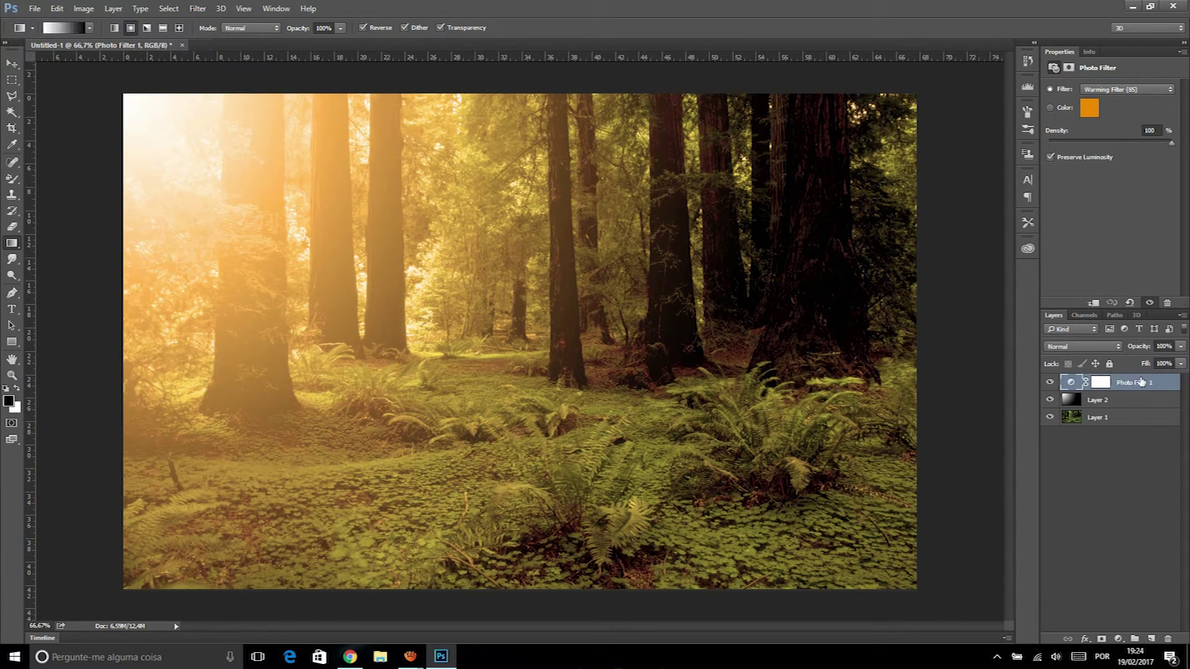
left_click(1100, 347)
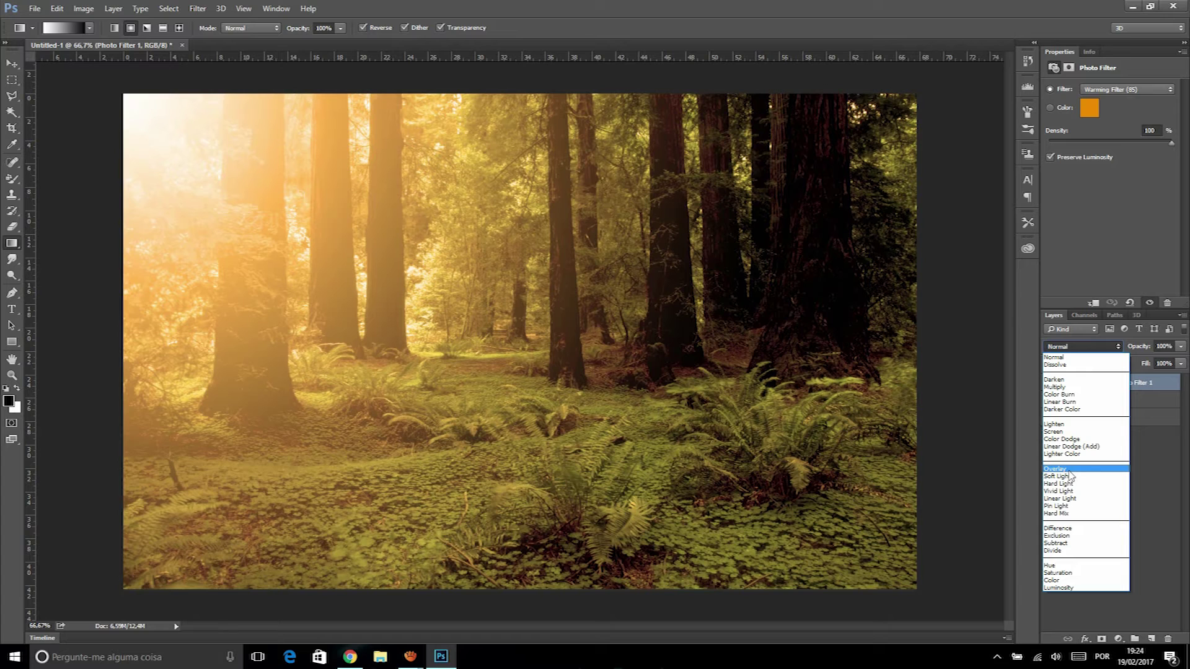
Blend Photo Filter 1 in Overlay at about 60% opacity and group it with Layer 2 into Group 1
left_click(1070, 470)
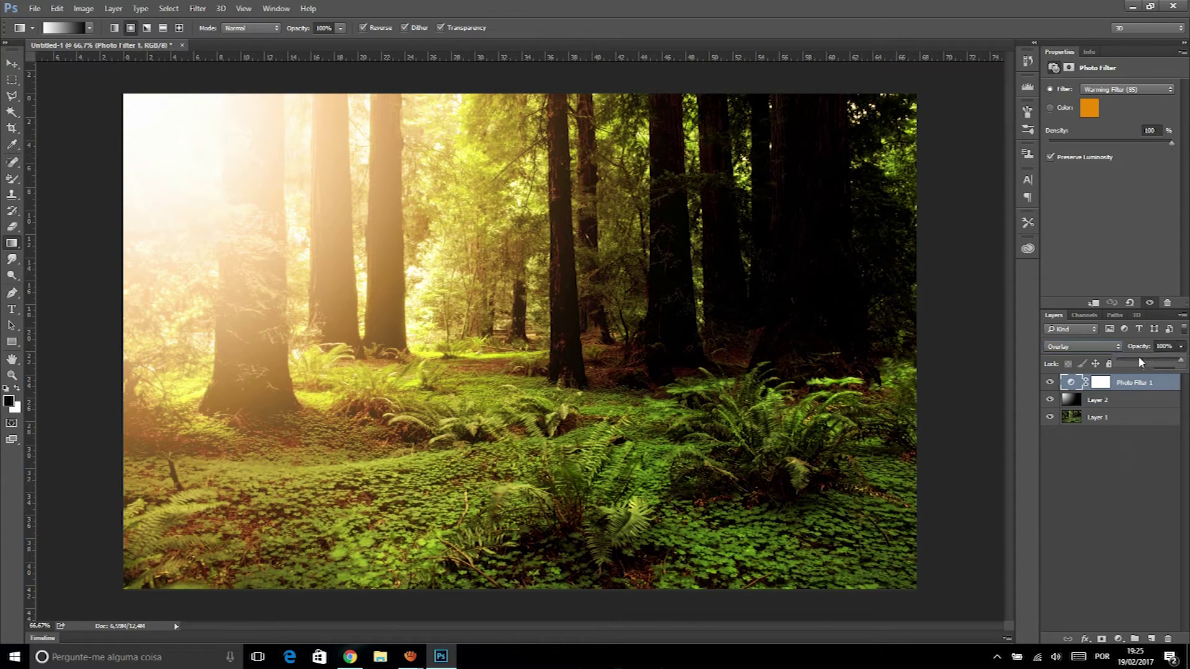
left_click_drag(1155, 363, 1156, 364)
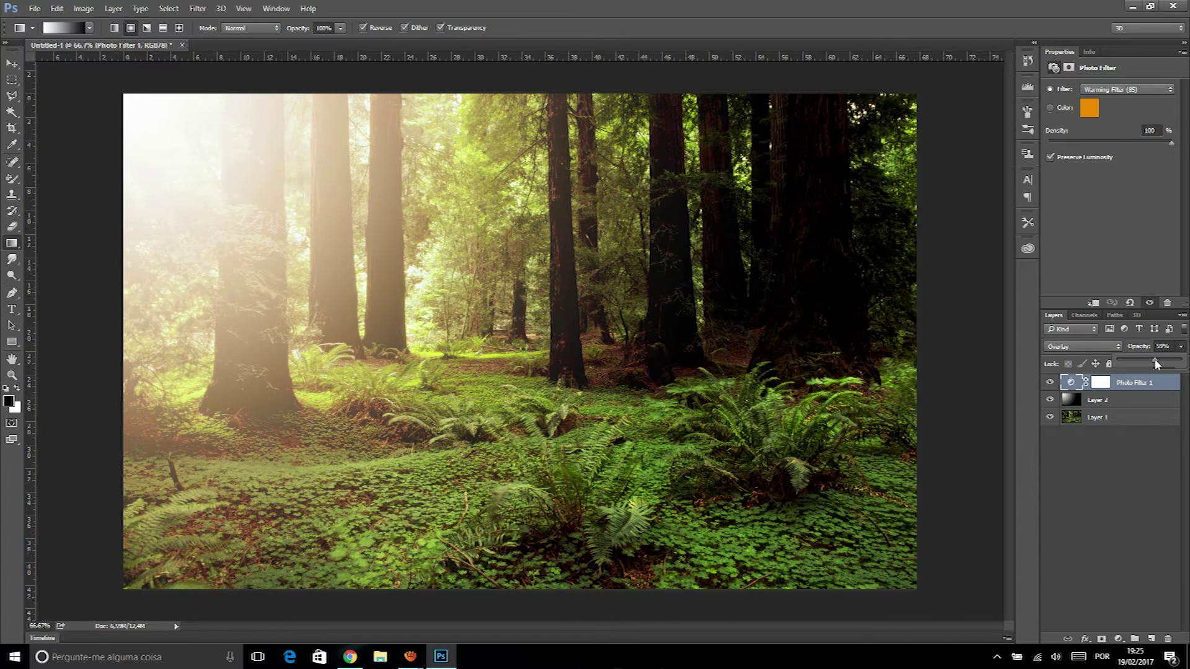
left_click(1134, 399, "shift")
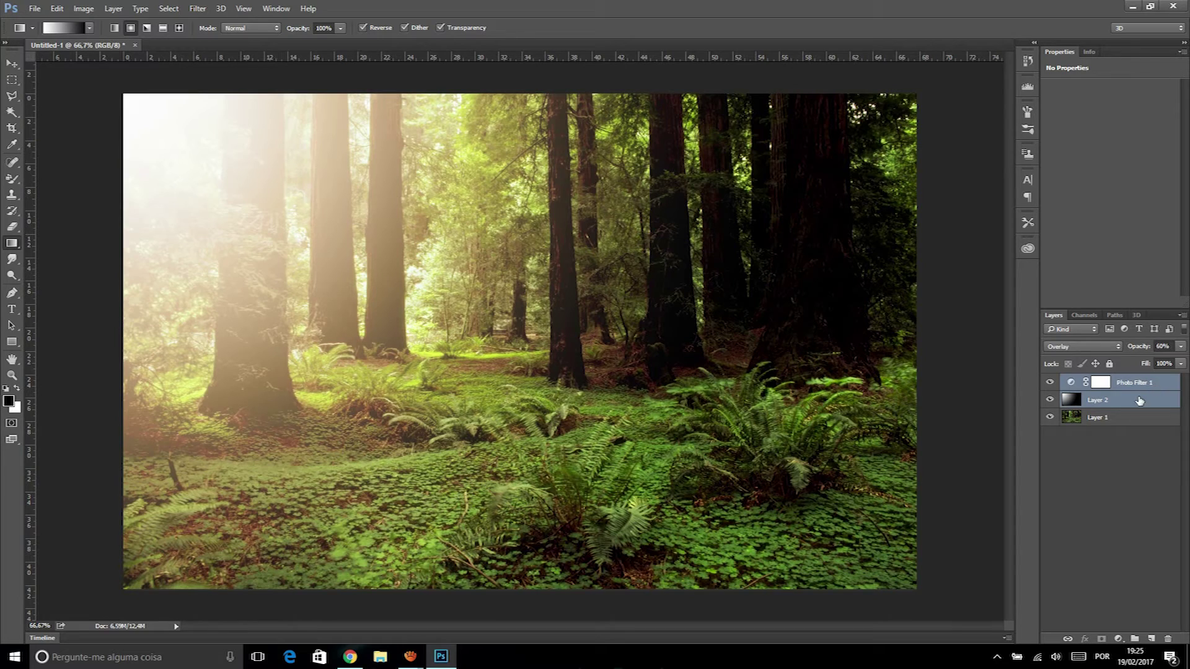
left_click(1138, 385)
left_click(1137, 404, "shift")
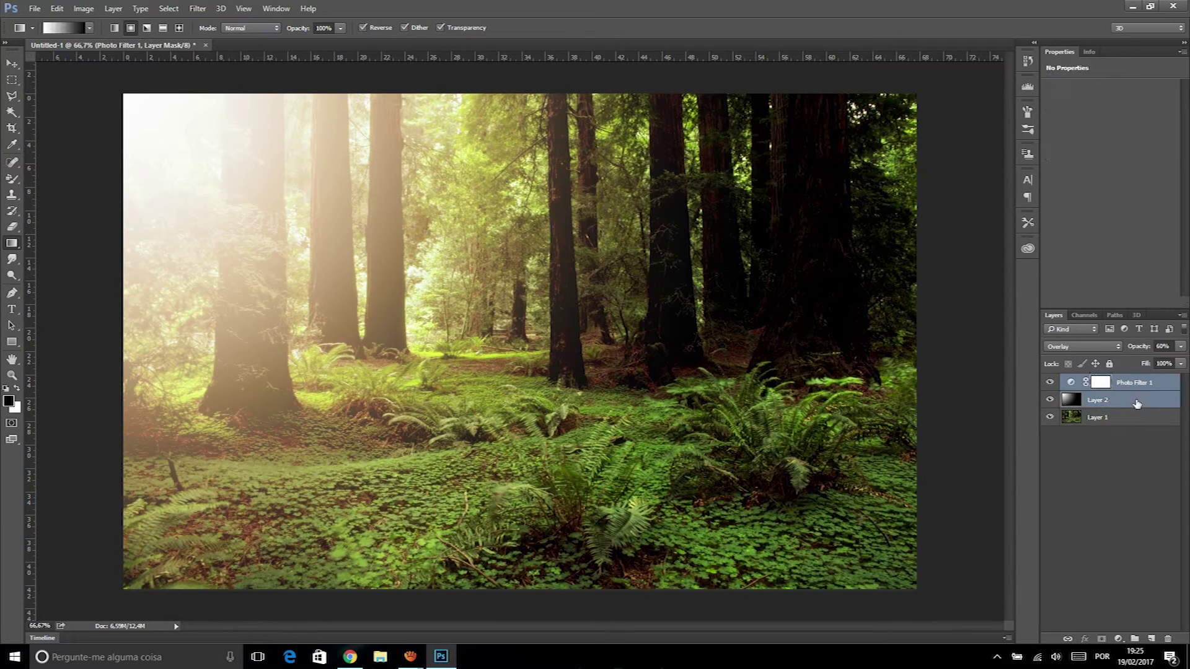
left_click(1134, 385)
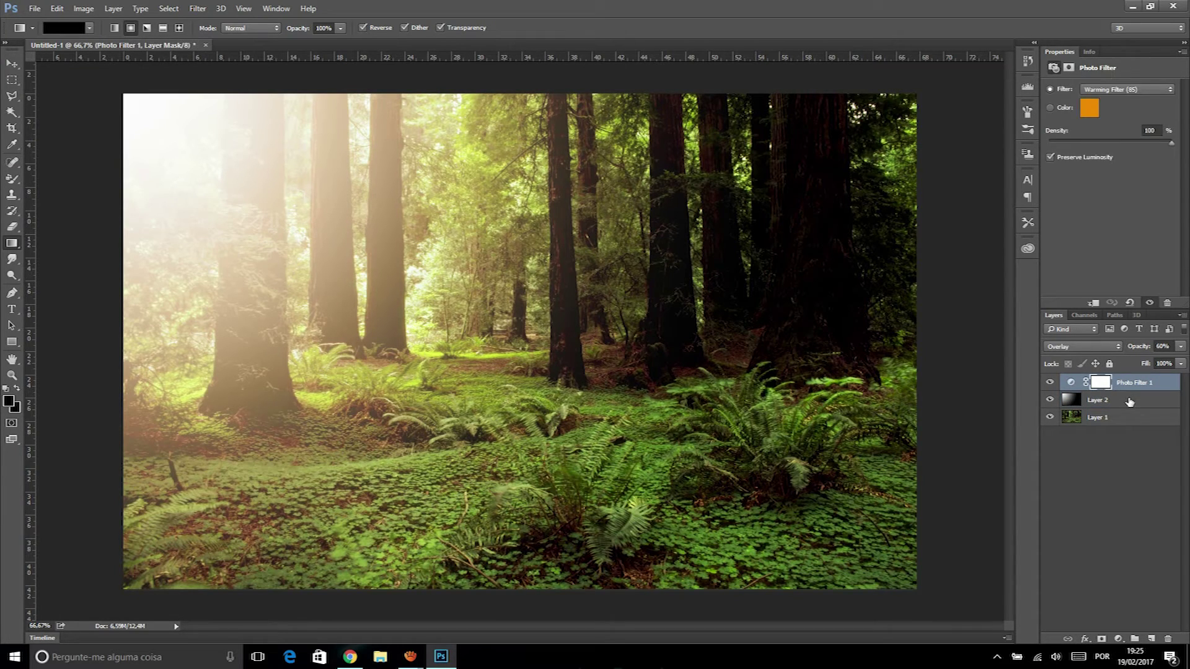
left_click(1130, 403, "shift")
left_click_drag(1134, 384, 1134, 638)
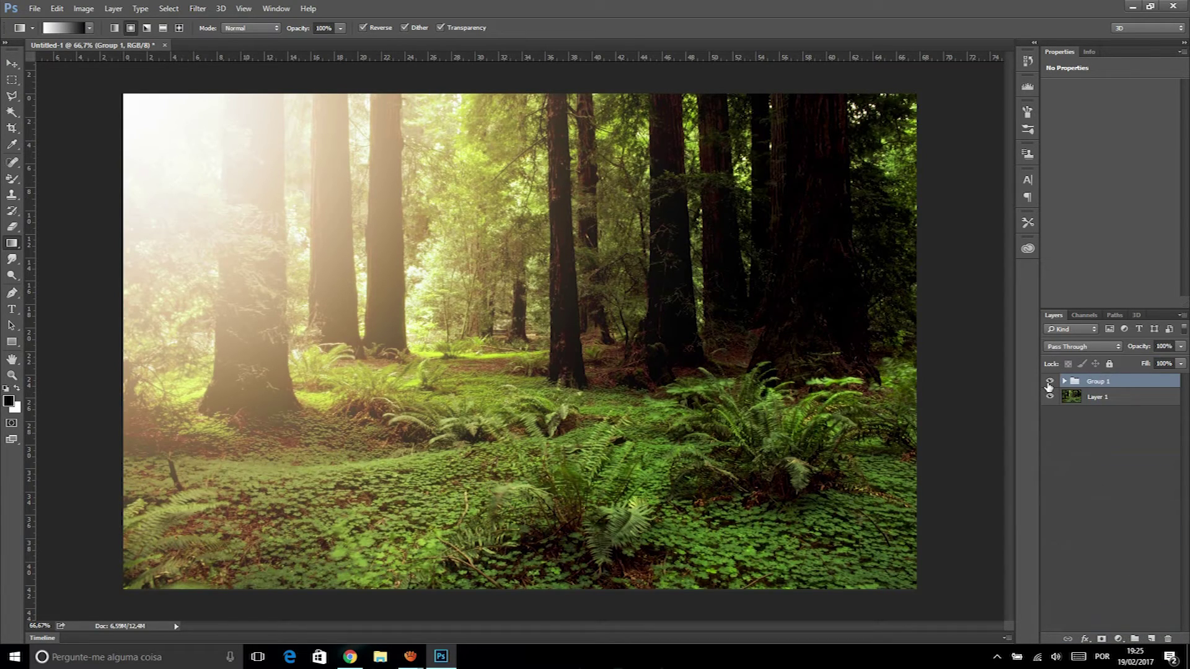
Toggle Group 1's visibility to compare the photo with and without the golden glow
left_click(1049, 381)
left_click(1049, 381)
left_click(1049, 382)
left_click(1048, 381)
left_click(13, 64)
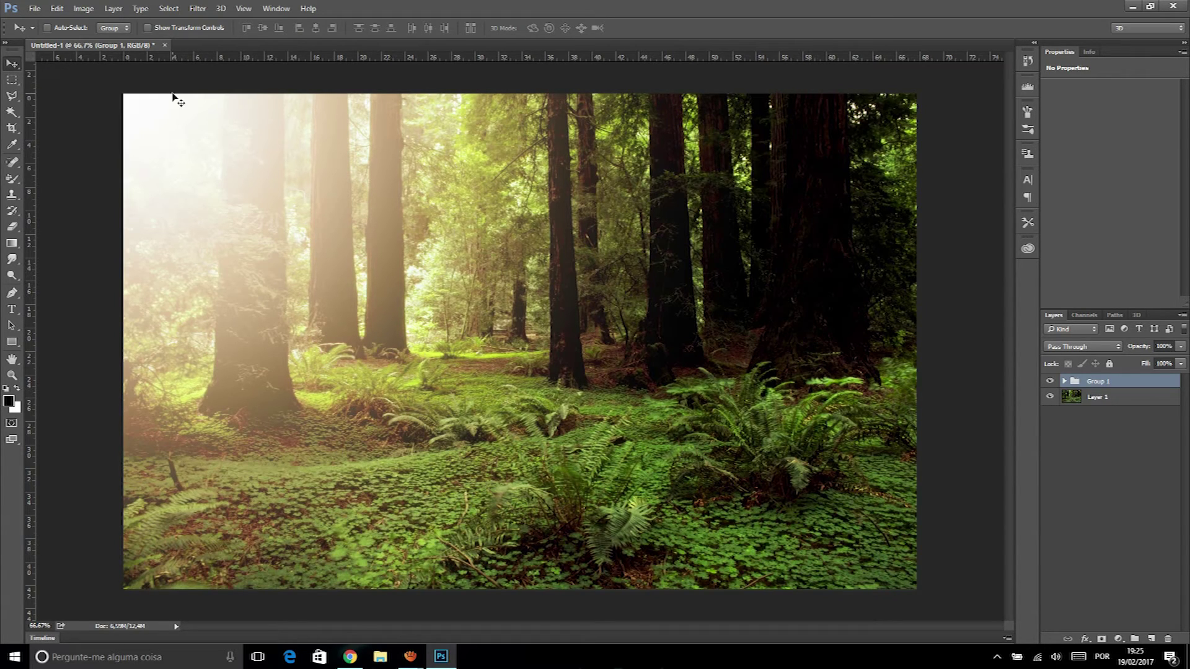
Set Group 1's opacity back to 100% and expand it to show its layers
left_click(1180, 364)
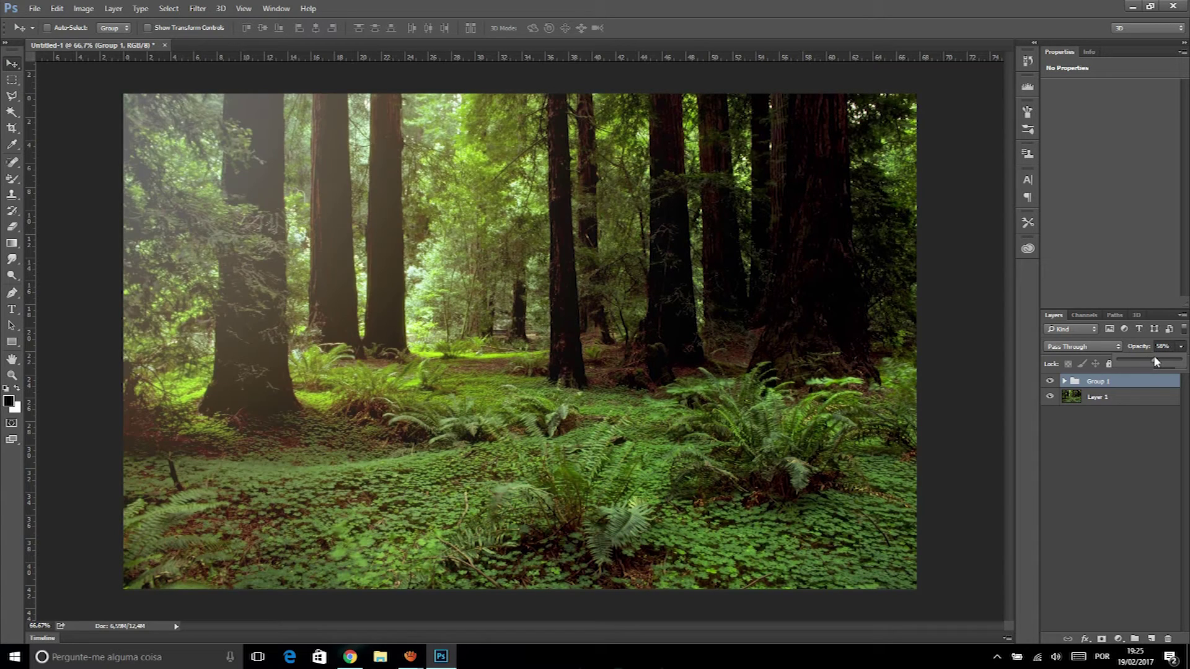
left_click_drag(1153, 357, 1181, 358)
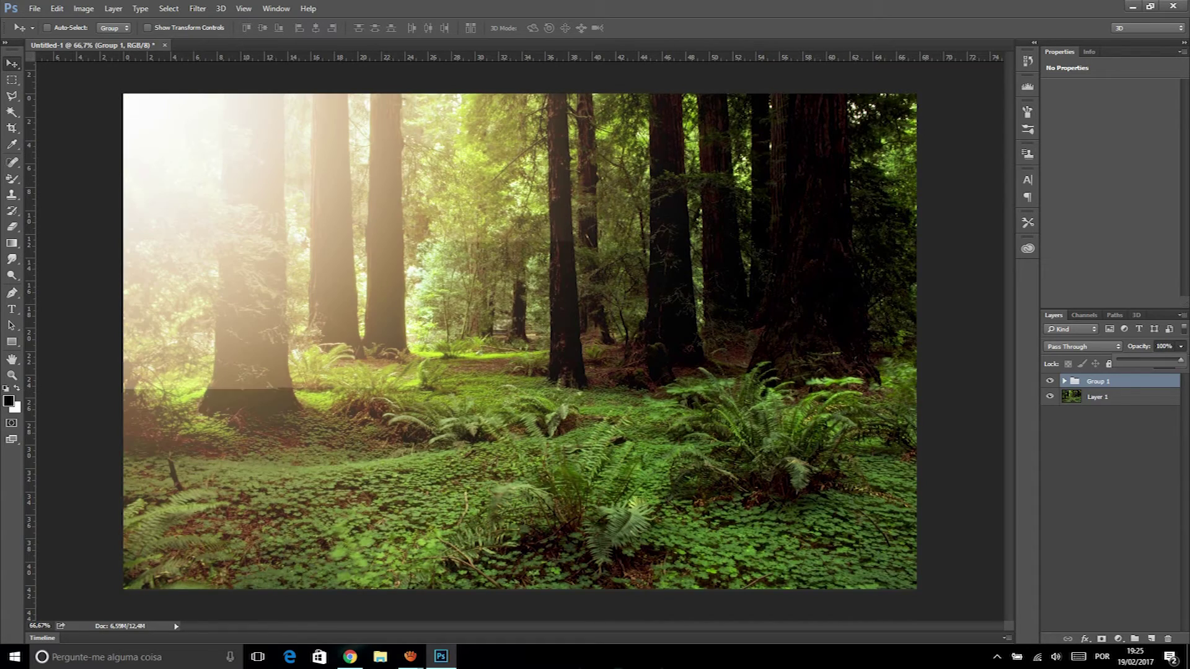
left_click(1051, 381)
left_click(1051, 381)
left_click(1063, 381)
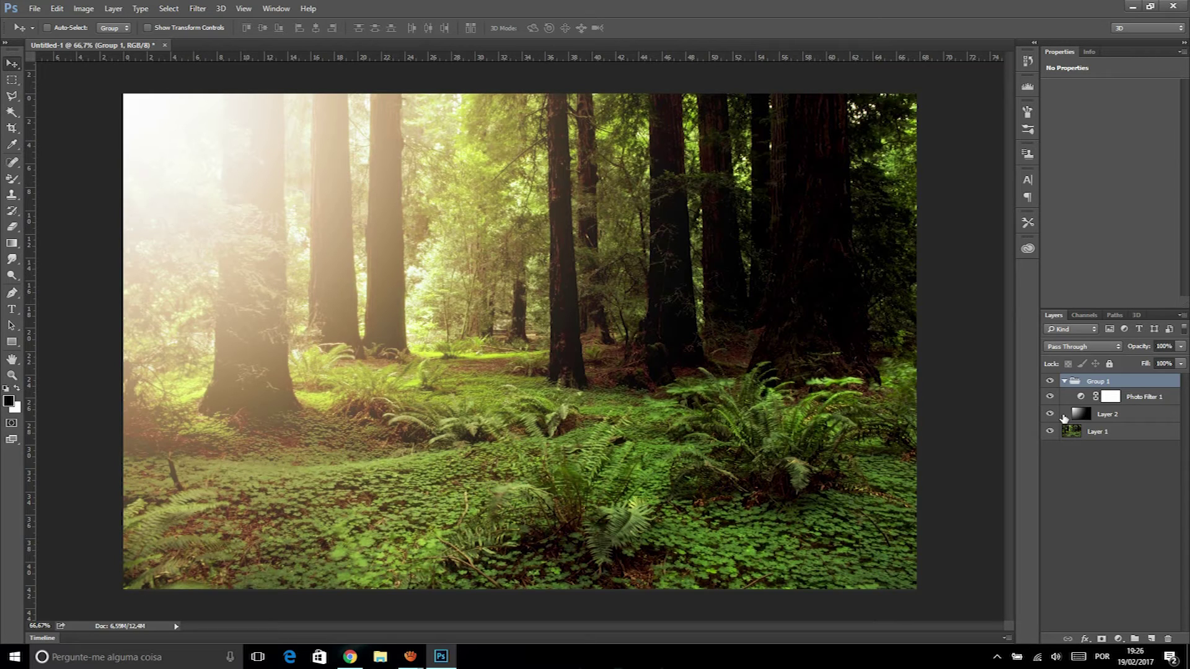
left_click(350, 657)
Show Estech courses from every category, then filter to CRIAÇÃO and then GAMES
left_click(666, 181)
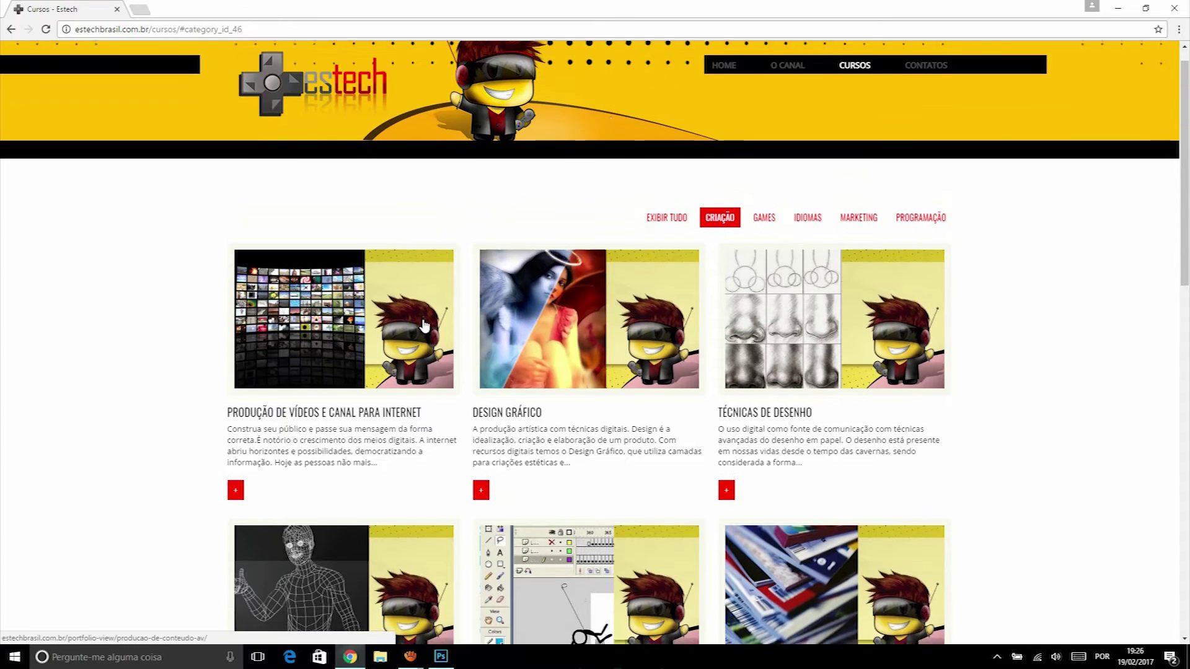
scroll(1147, 188, "down", 10)
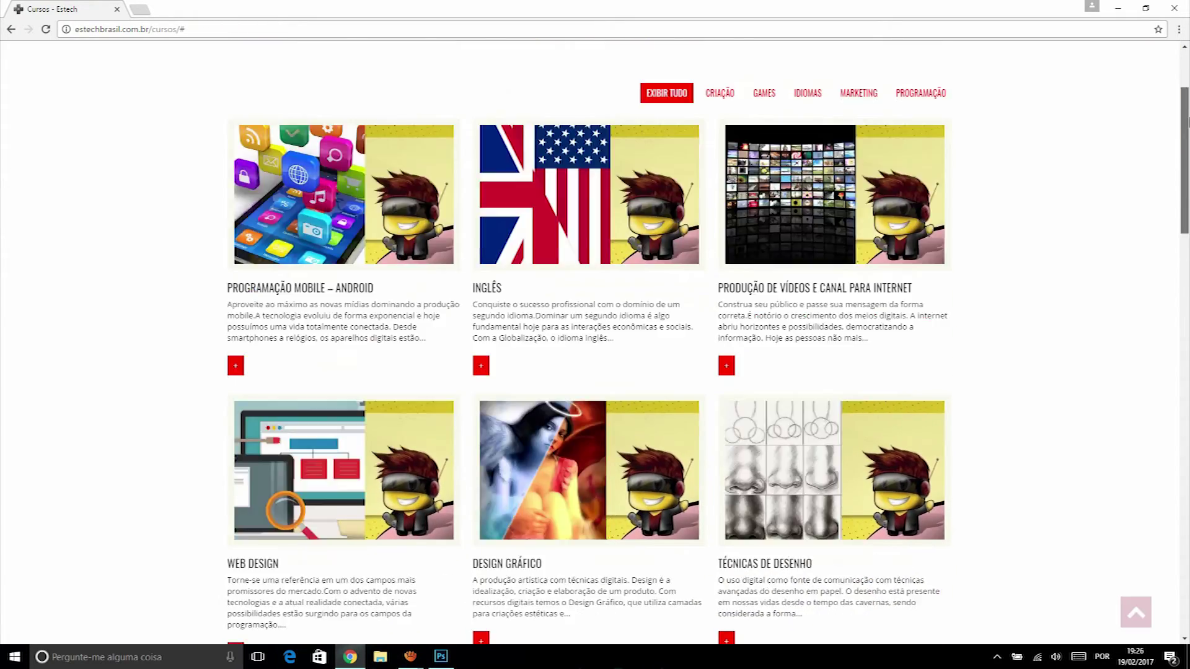
scroll(733, 150, "up", 9)
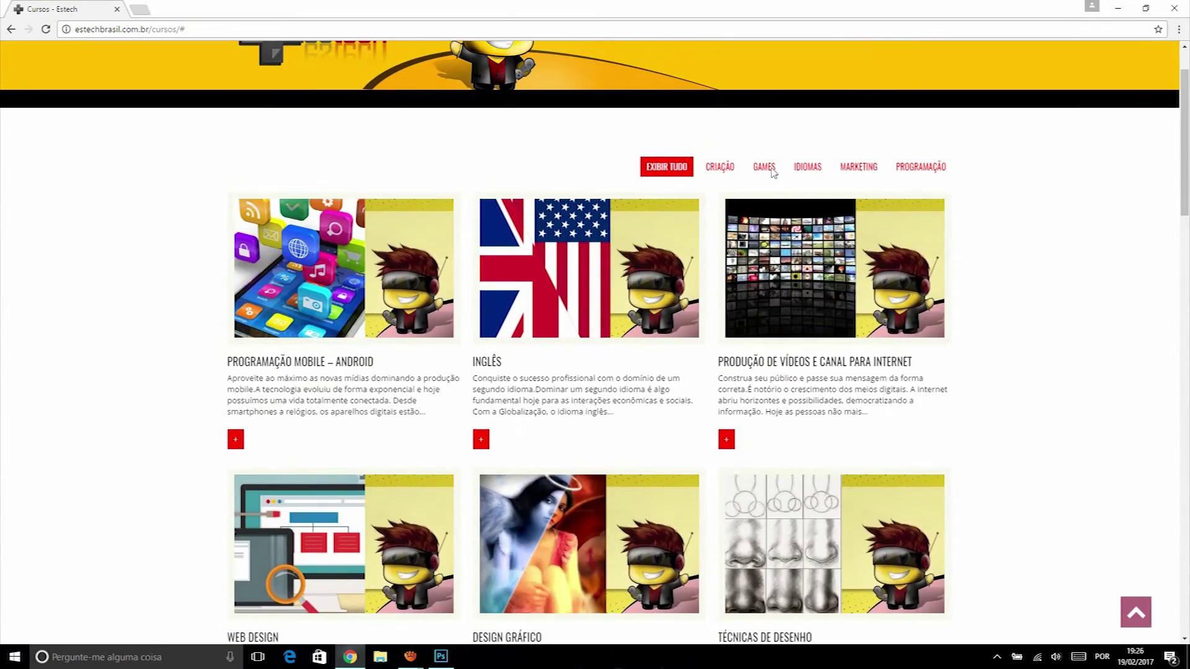
left_click(719, 168)
left_click(763, 168)
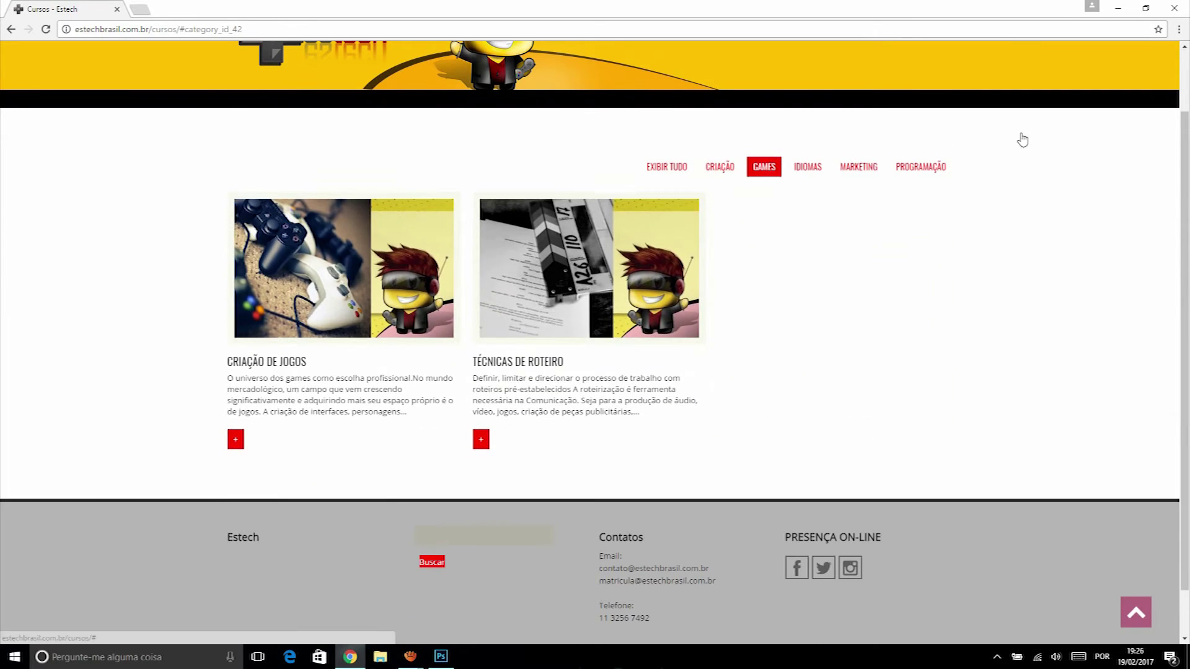
Go back through the course category history and load estechead.com.br
left_click(10, 29)
left_click(11, 29)
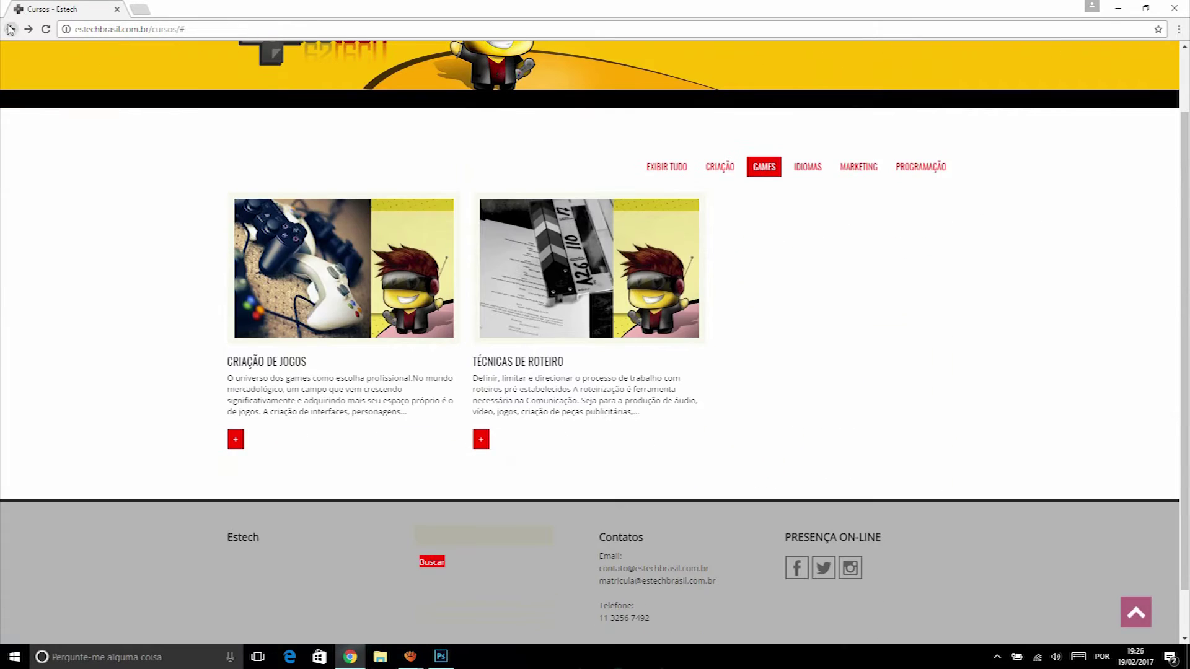
left_click(10, 29)
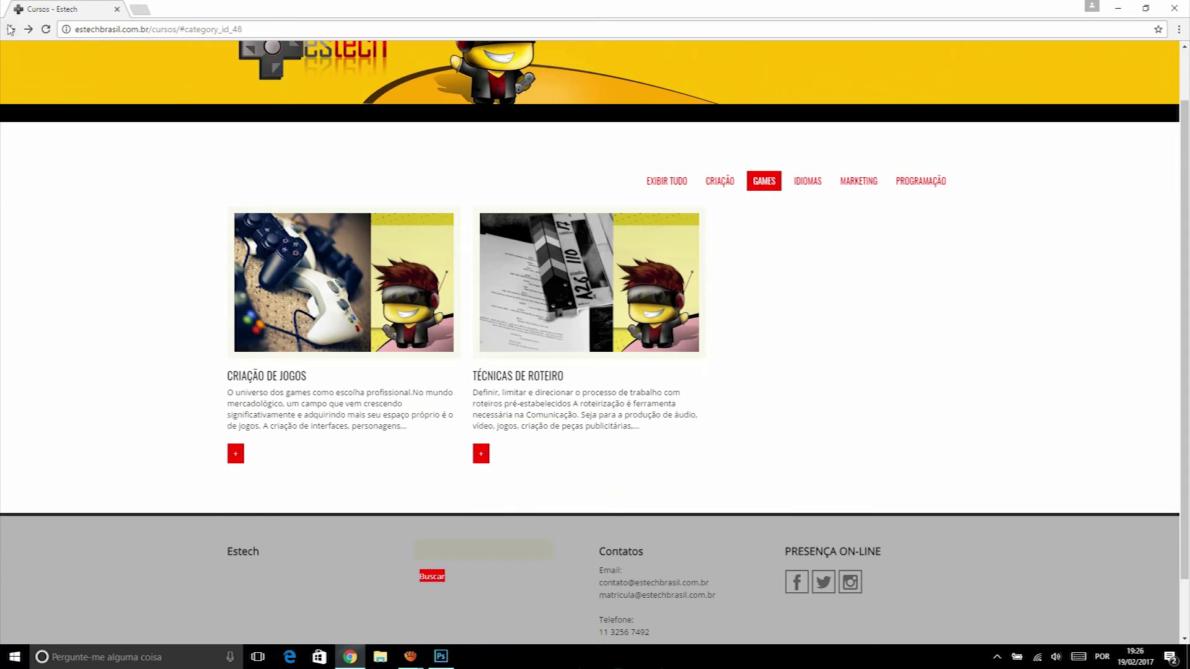
left_click(11, 29)
left_click(83, 32)
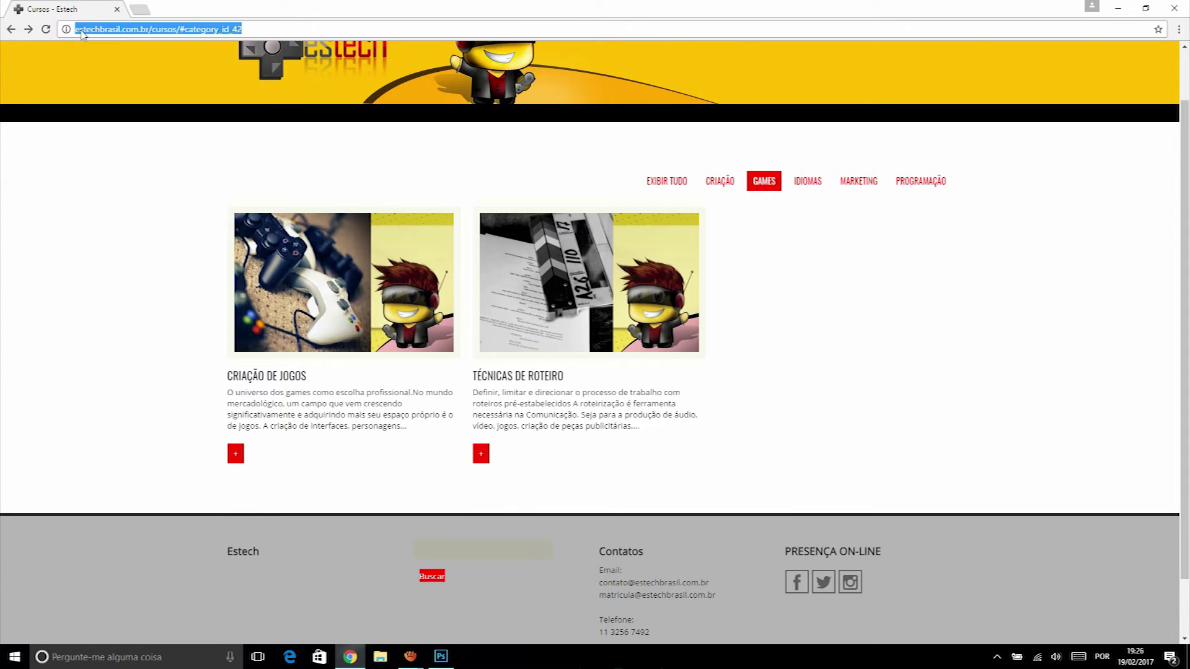
type("estechead.com.br")
key("Return")
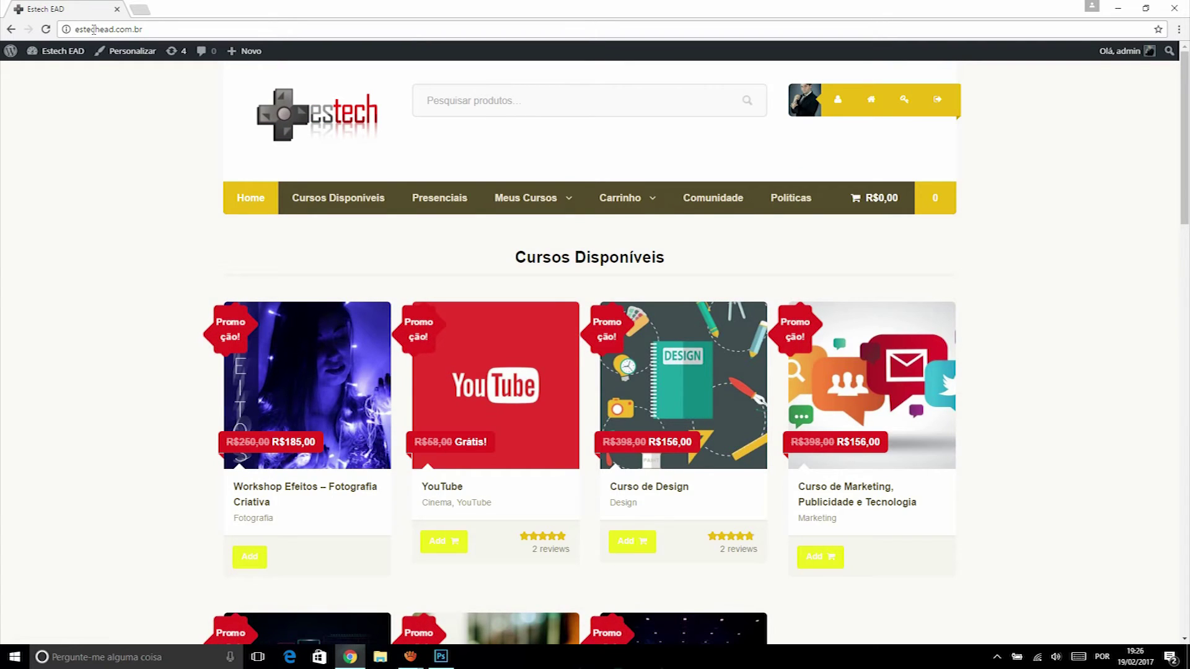
Scroll through the Estech EAD store's list of available courses
scroll(589, 371, "down", 2)
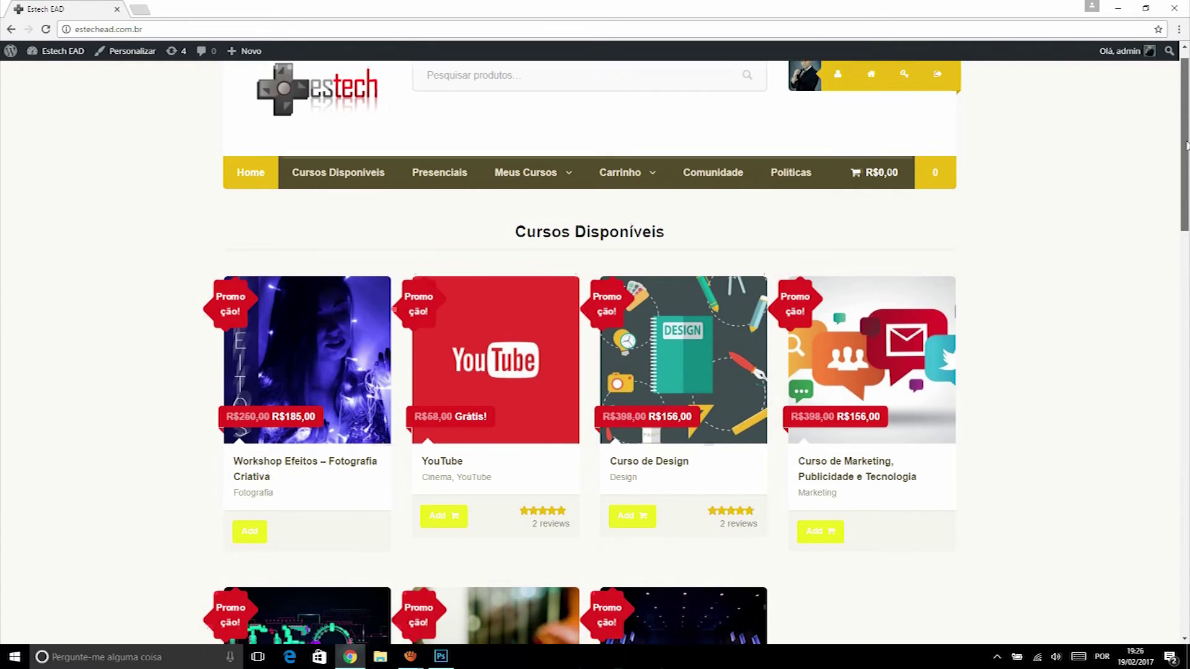
scroll(588, 372, "down", 5)
scroll(588, 372, "down", 5)
scroll(738, 195, "up", 5)
scroll(737, 195, "up", 5)
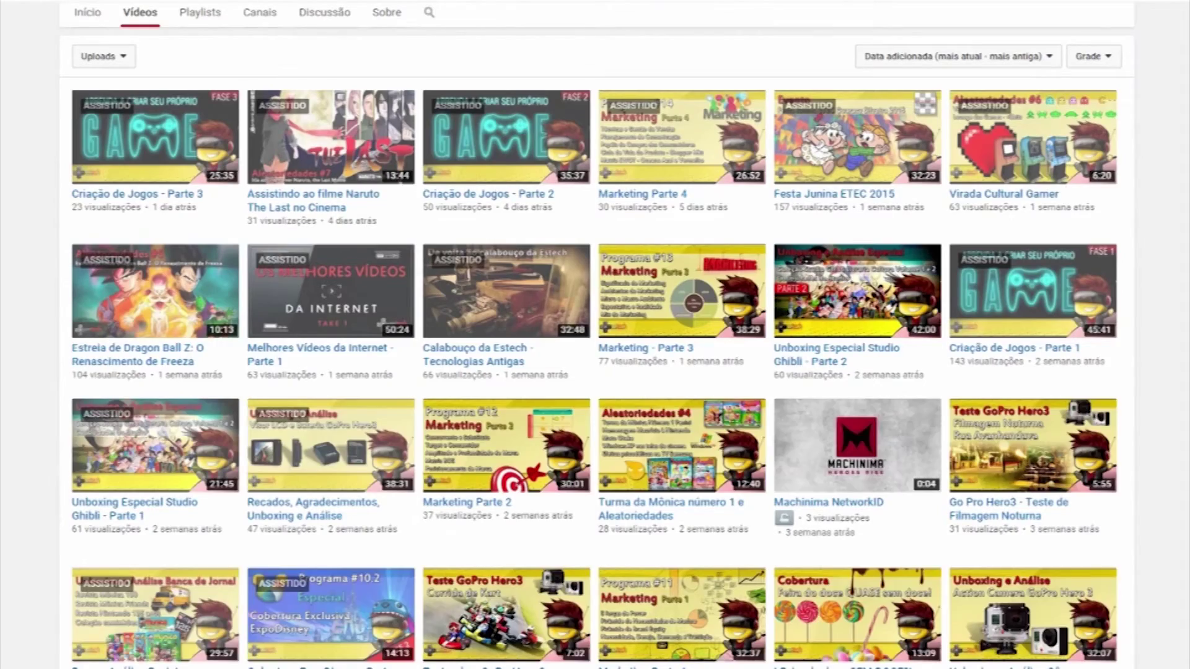
Load more of the Estech channel's uploads with Carregar mais
scroll(217, 172, "down", 3)
scroll(606, 545, "down", 3)
left_click(606, 563)
scroll(698, 539, "down", 5)
scroll(698, 538, "down", 6)
scroll(597, 353, "up", 4)
scroll(596, 353, "up", 8)
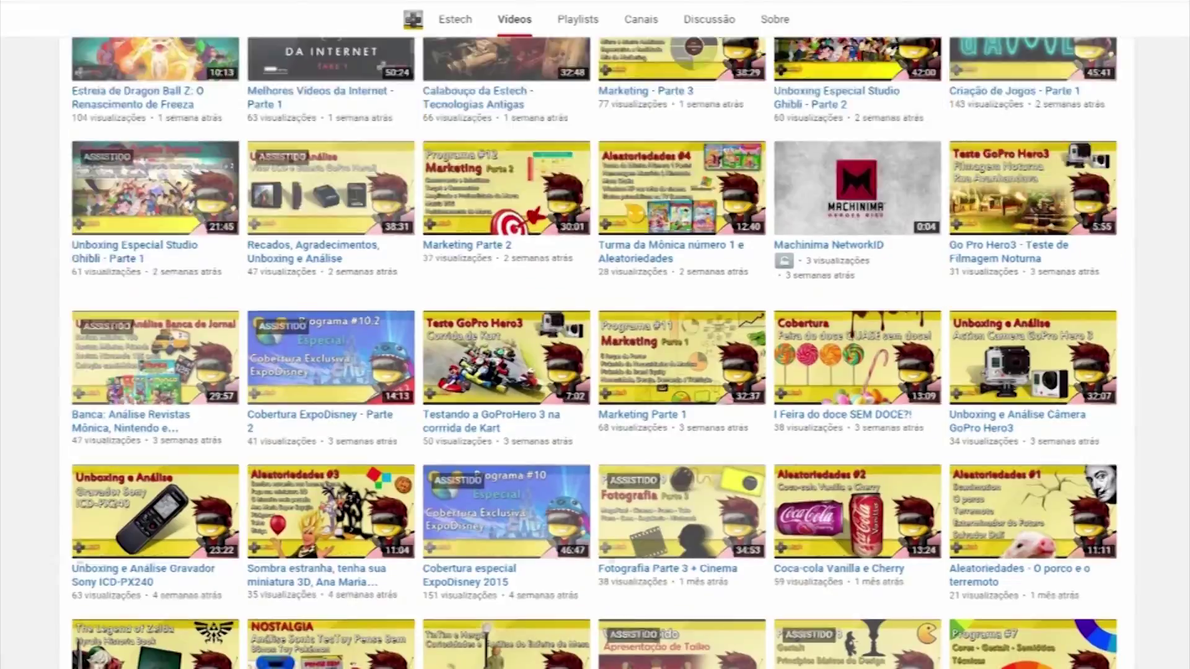
scroll(597, 353, "up", 6)
scroll(597, 354, "up", 3)
Open the channel's Playlists tab and scroll through its playlists
mouse_move(199, 265)
left_click(190, 271)
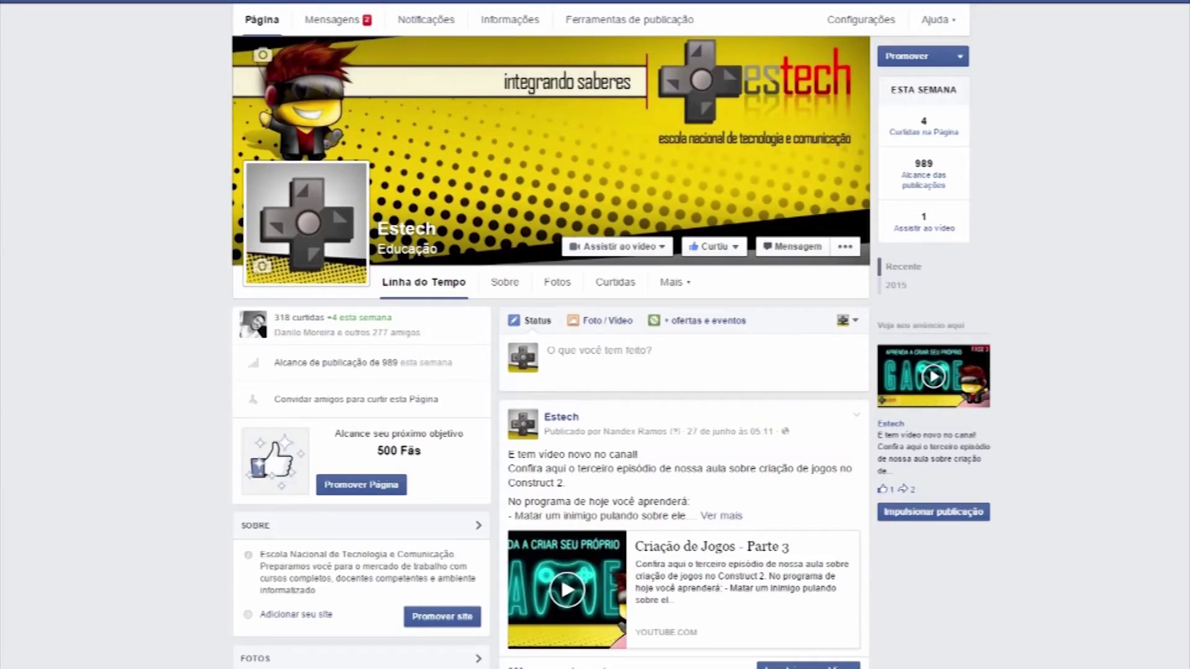
scroll(552, 353, "down", 1)
scroll(551, 353, "down", 3)
scroll(551, 354, "down", 2)
scroll(551, 354, "down", 2)
scroll(552, 353, "down", 1)
scroll(552, 353, "down", 2)
scroll(552, 354, "down", 1)
scroll(551, 353, "down", 2)
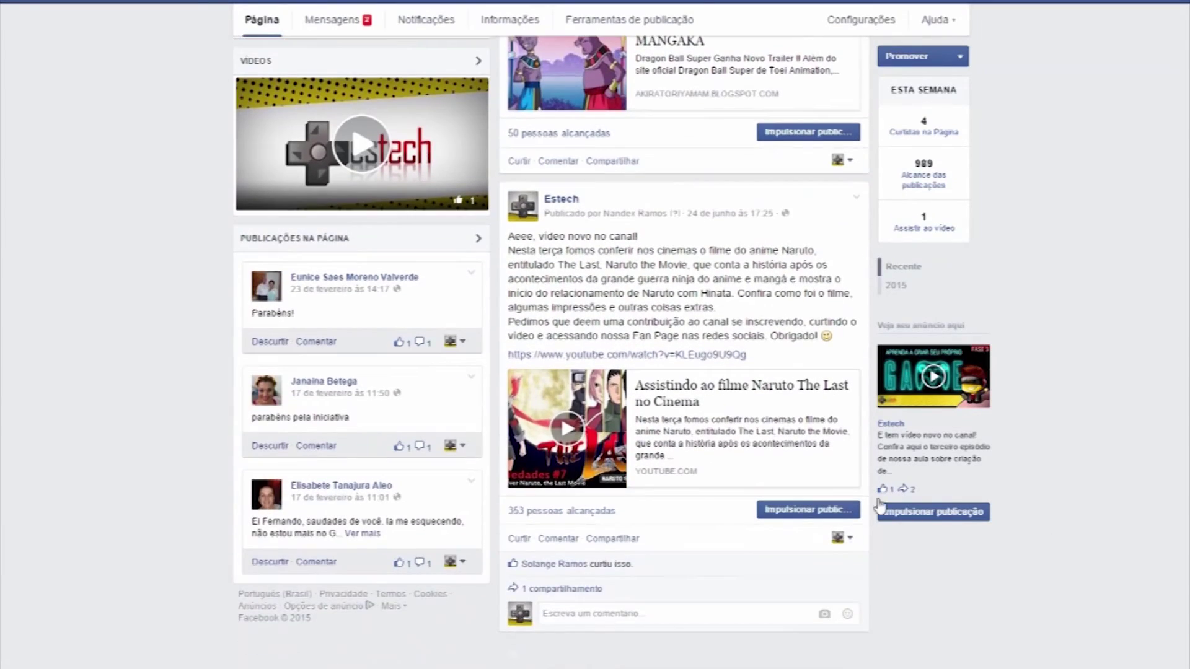
Open the Compartilhar menu on Estech's Naruto The Last movie post
left_click(622, 541)
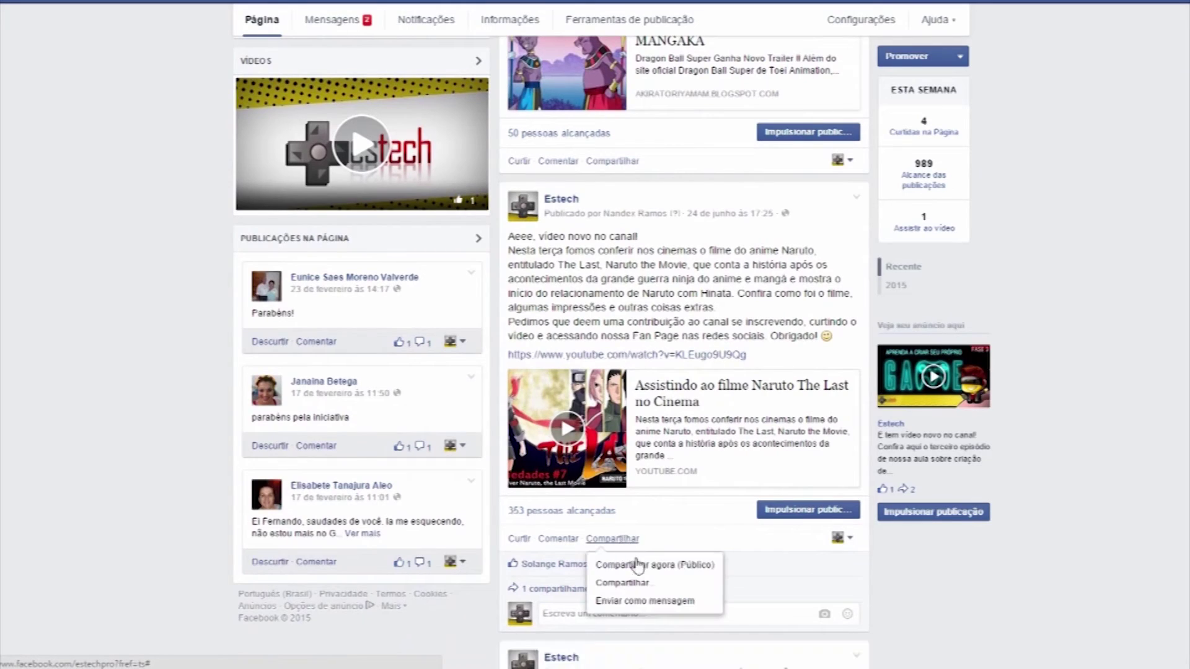